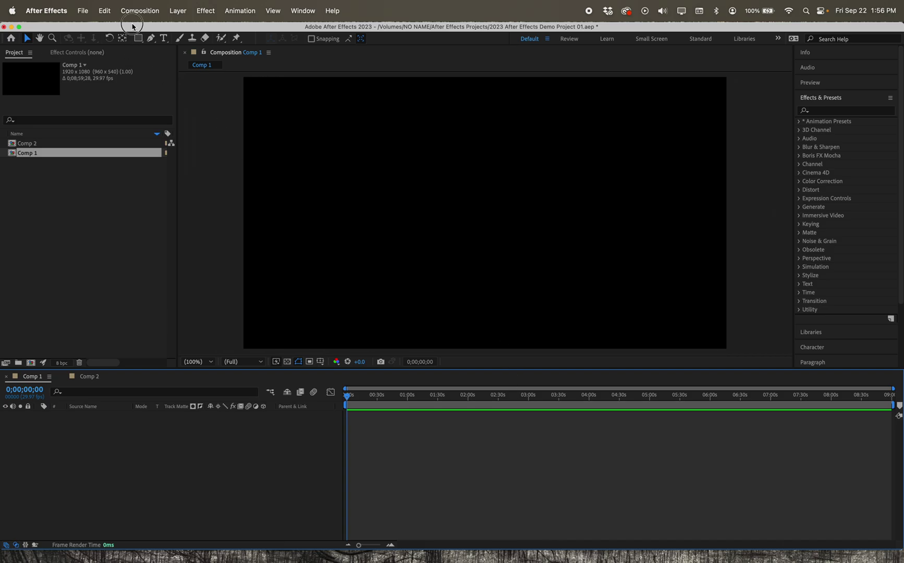
# Import all files from the Art Assets folder in After Effects Projects as footage, keeping Create Composition enabled.
pyautogui.click(82, 11)
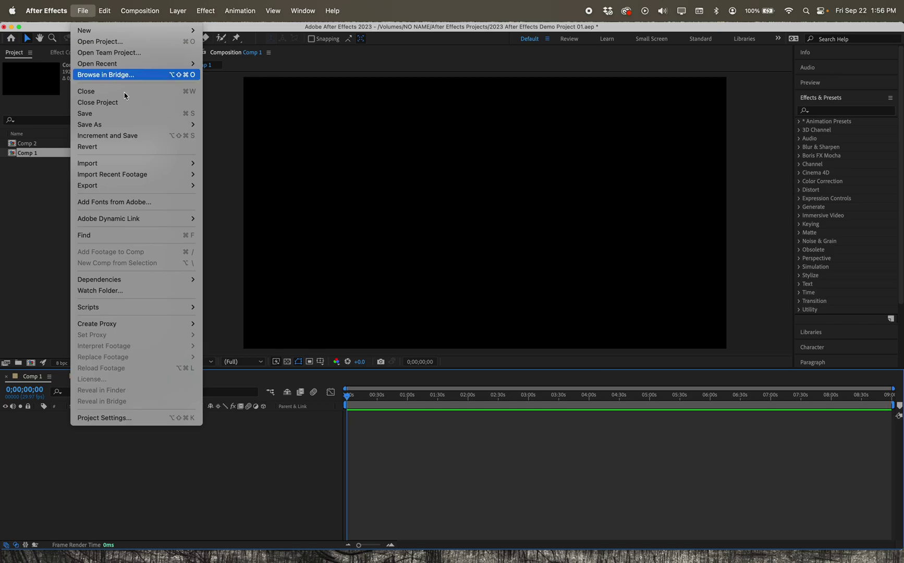
pyautogui.moveTo(144, 162)
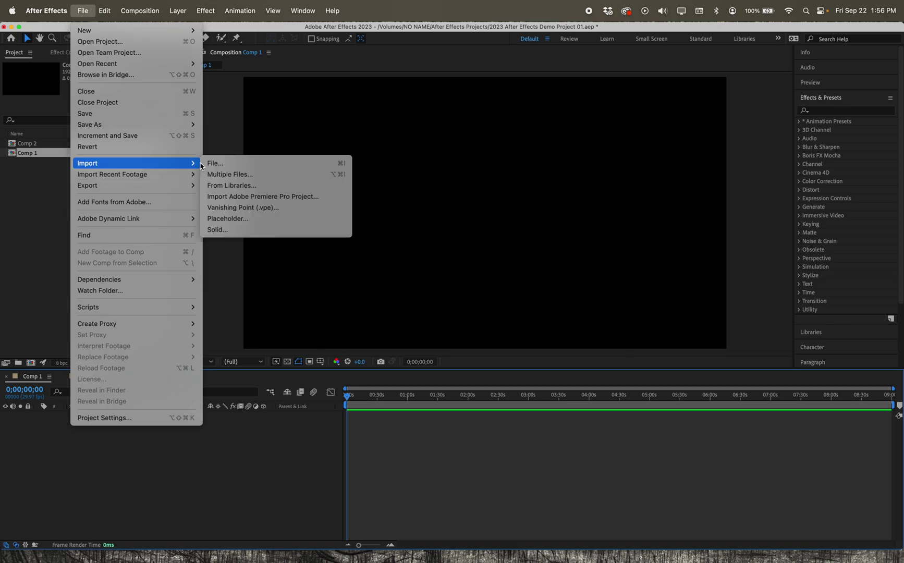
pyautogui.click(232, 175)
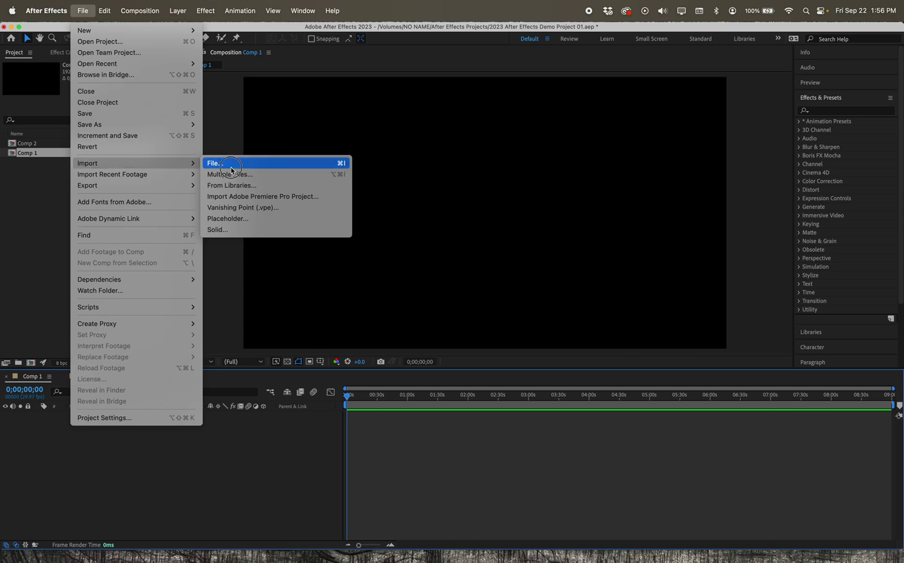
pyautogui.click(232, 175)
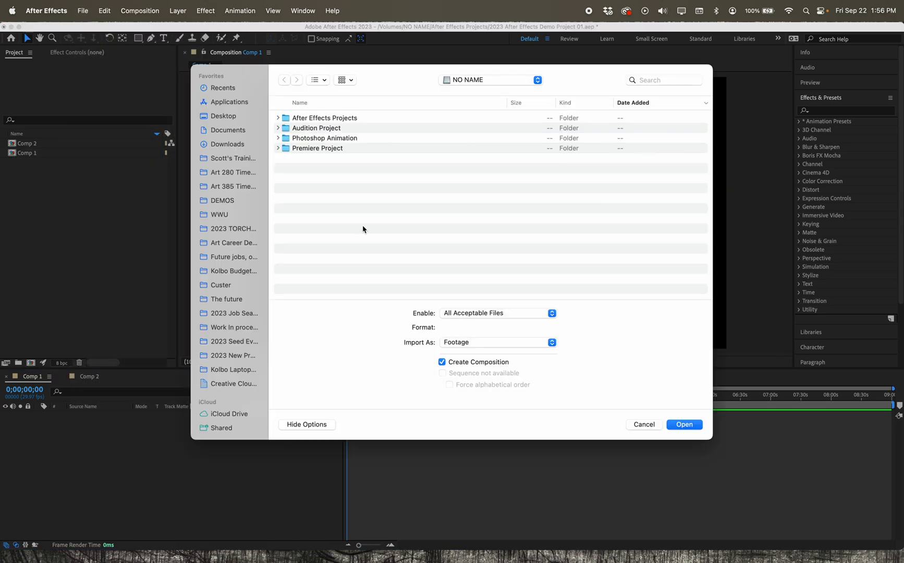
pyautogui.scroll(-10, 258, 224)
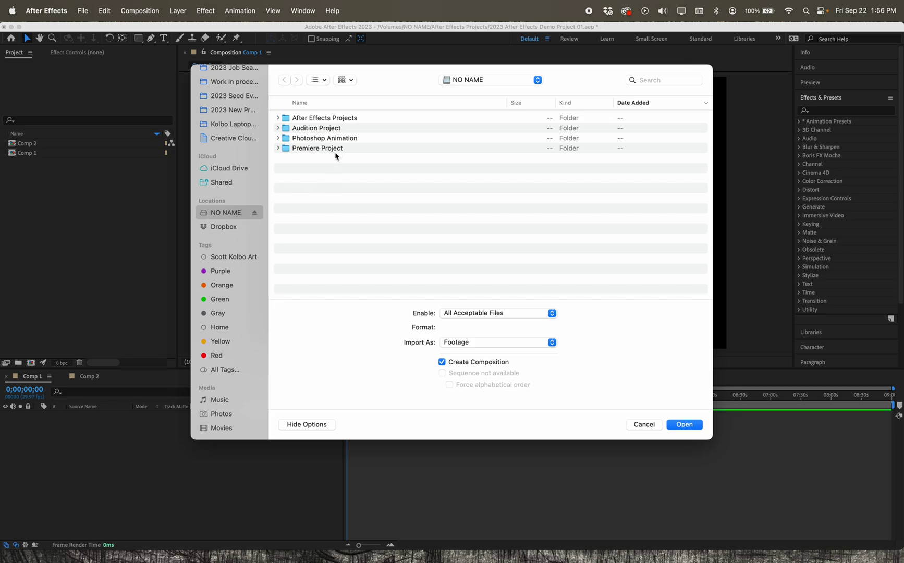
pyautogui.doubleClick(336, 118)
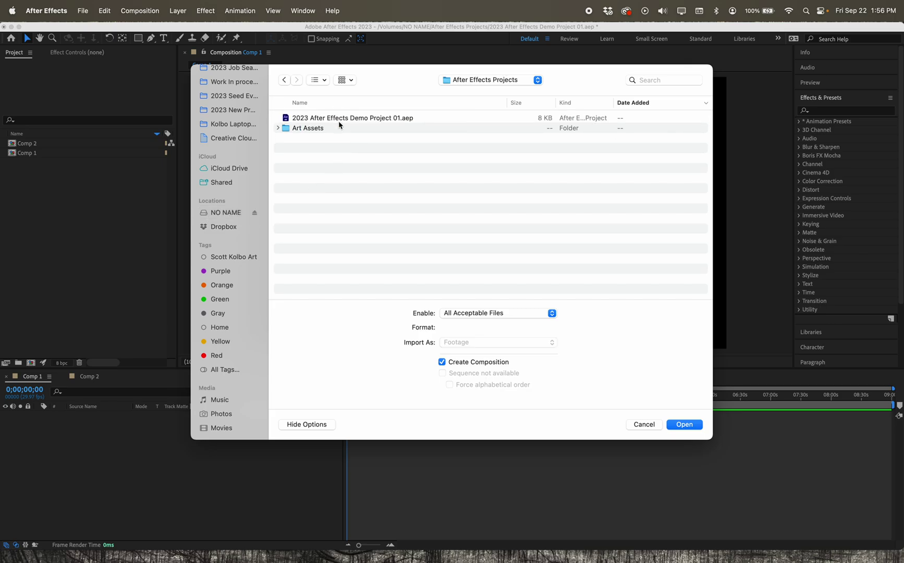
pyautogui.doubleClick(317, 130)
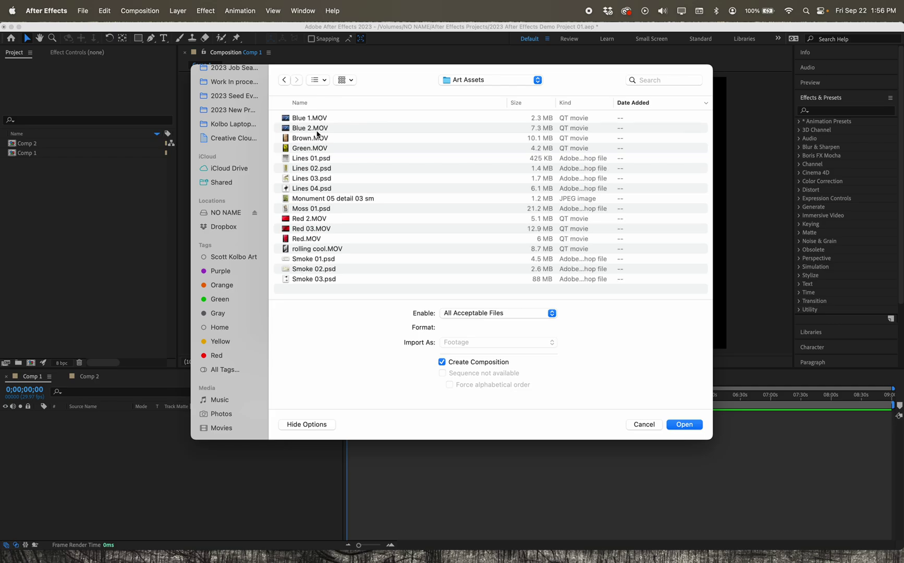
pyautogui.click(317, 118)
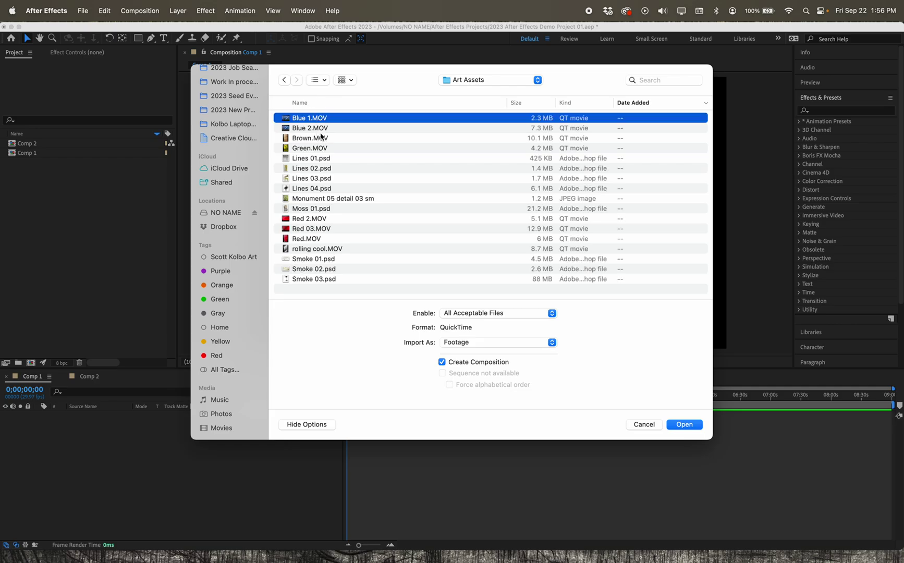
pyautogui.keyDown('shift'); pyautogui.click(338, 276); pyautogui.keyUp('shift')
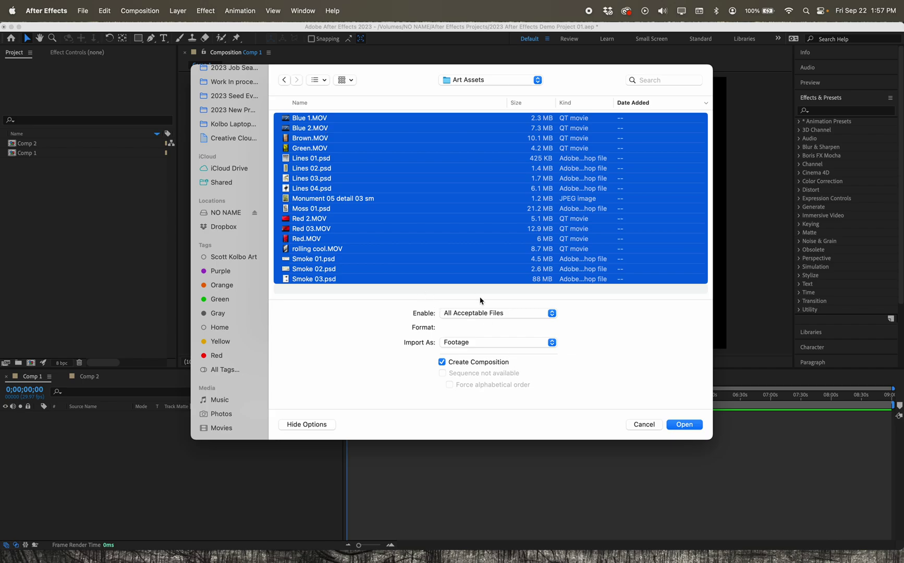
pyautogui.click(682, 426)
# Finish the multiple-file import and create a single composition from the selection, using the dimensions of Blue 1.MOV.
pyautogui.press('super+i')
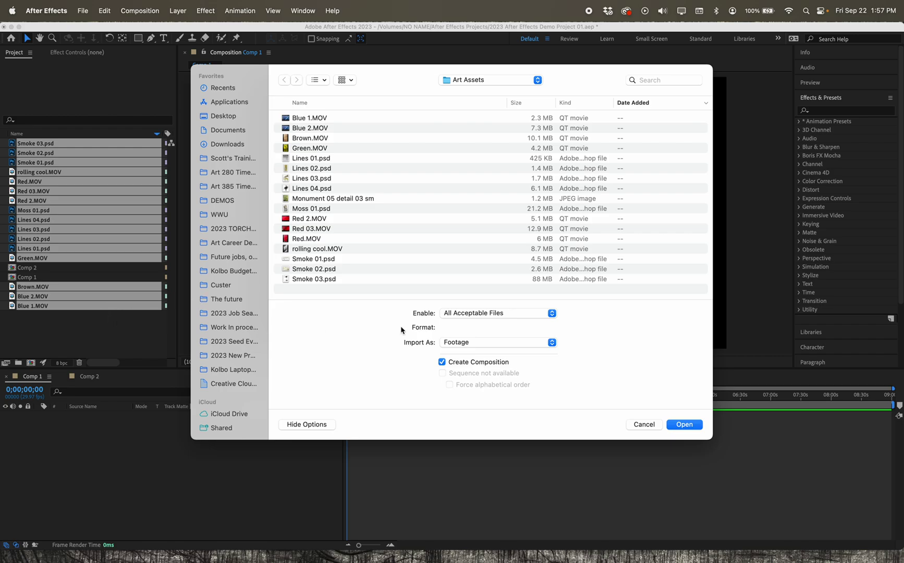
pyautogui.click(636, 425)
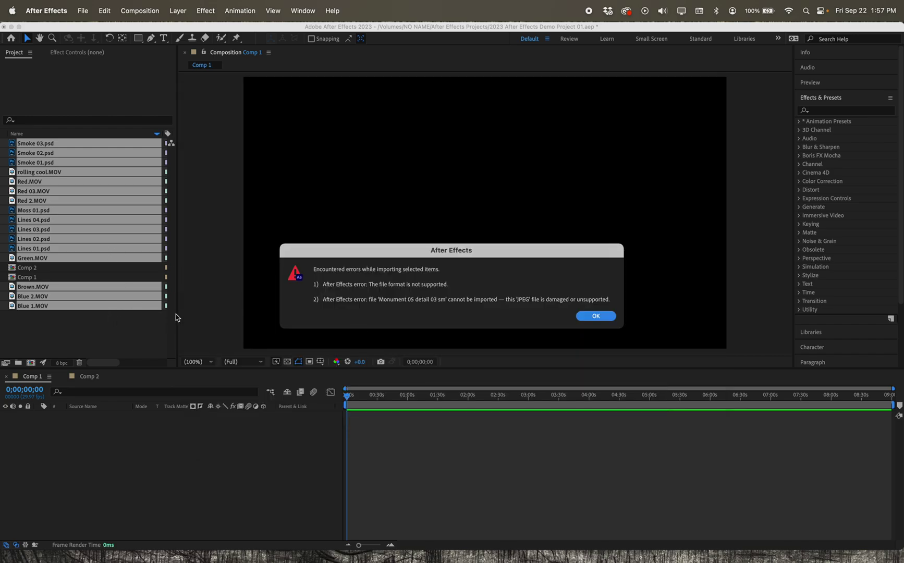
pyautogui.click(583, 316)
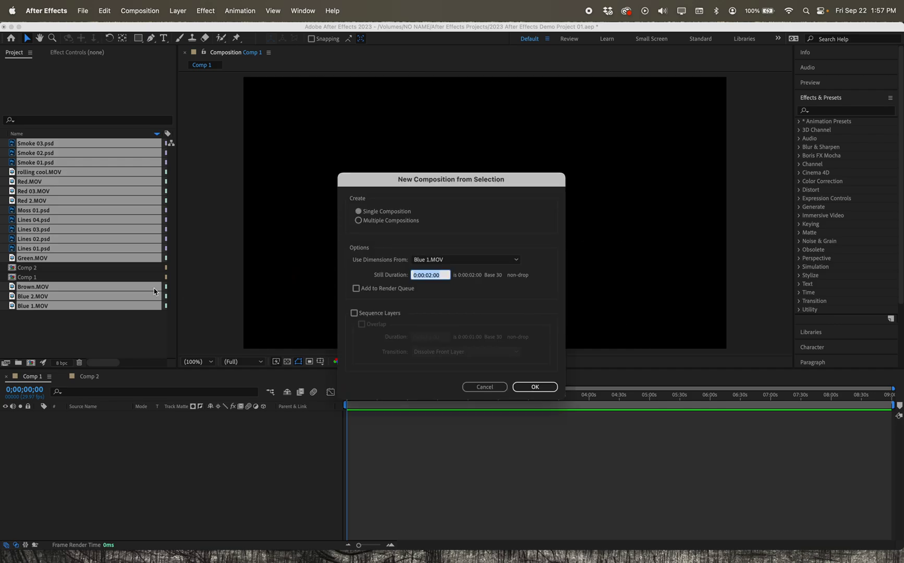
pyautogui.click(542, 388)
# Deselect the project items and close the Blue 1 composition in the timeline.
pyautogui.click(94, 325)
pyautogui.scroll(-1, 382, 450)
pyautogui.scroll(1, 381, 450)
pyautogui.click(120, 376)
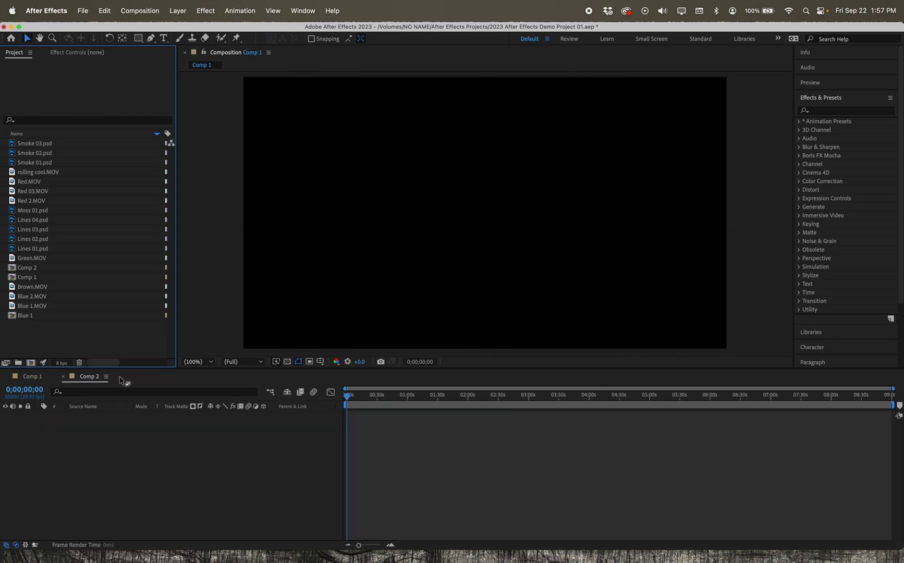
# Preview several imported items one after another, including Smoke 03.psd, the red clips, Green.MOV and Blue 2.MOV.
pyautogui.click(48, 146)
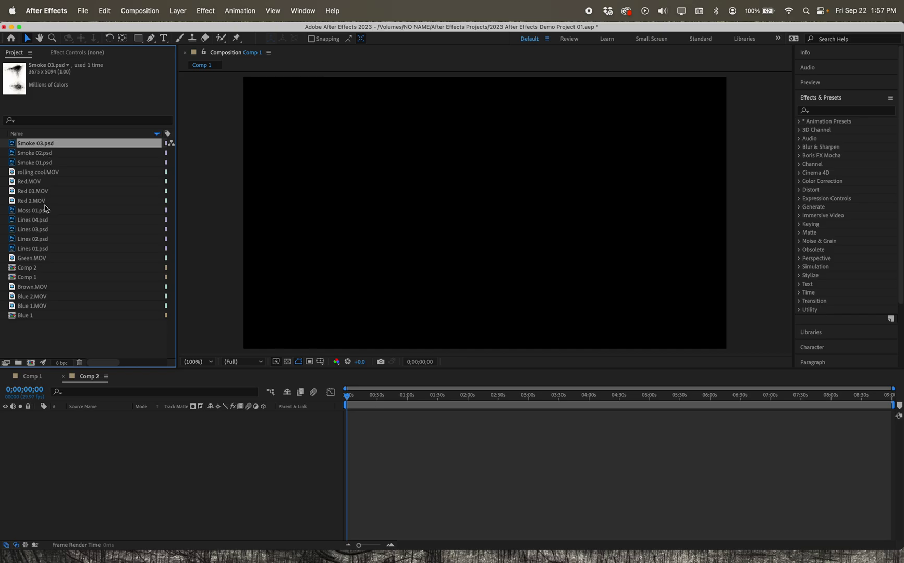
pyautogui.click(31, 181)
pyautogui.click(32, 191)
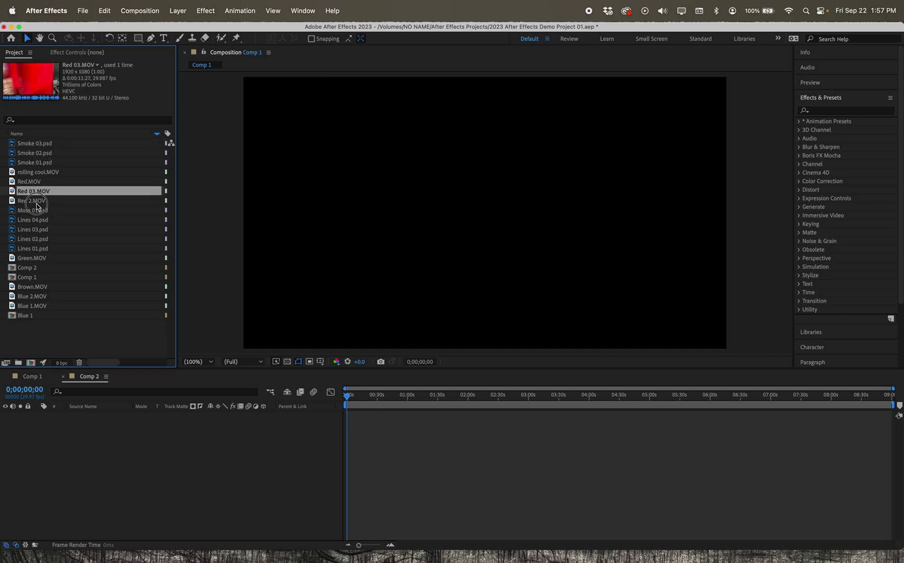
pyautogui.click(37, 201)
pyautogui.click(36, 258)
pyautogui.click(38, 277)
pyautogui.click(36, 296)
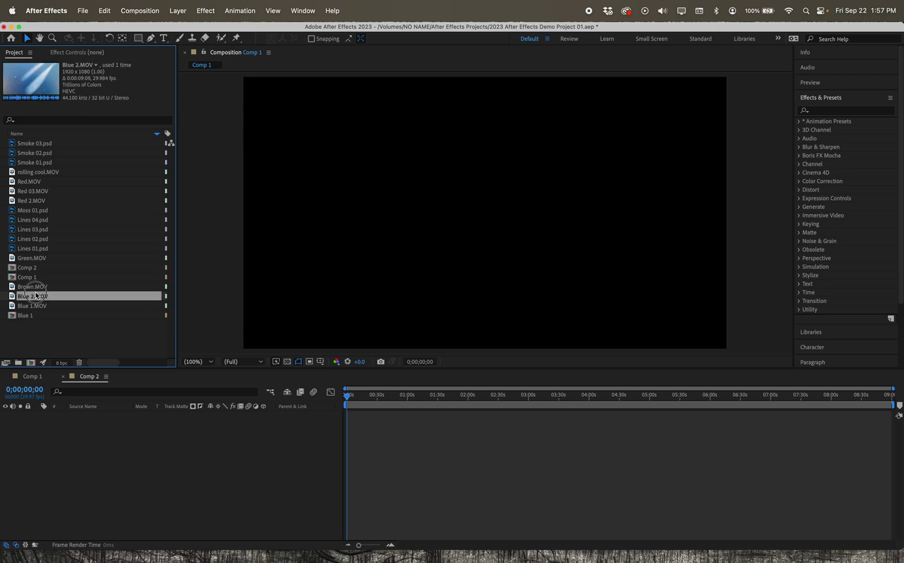
# Open the Blue 1 composition and compare the details of Comp 1 and Comp 2 in the project.
pyautogui.doubleClick(38, 315)
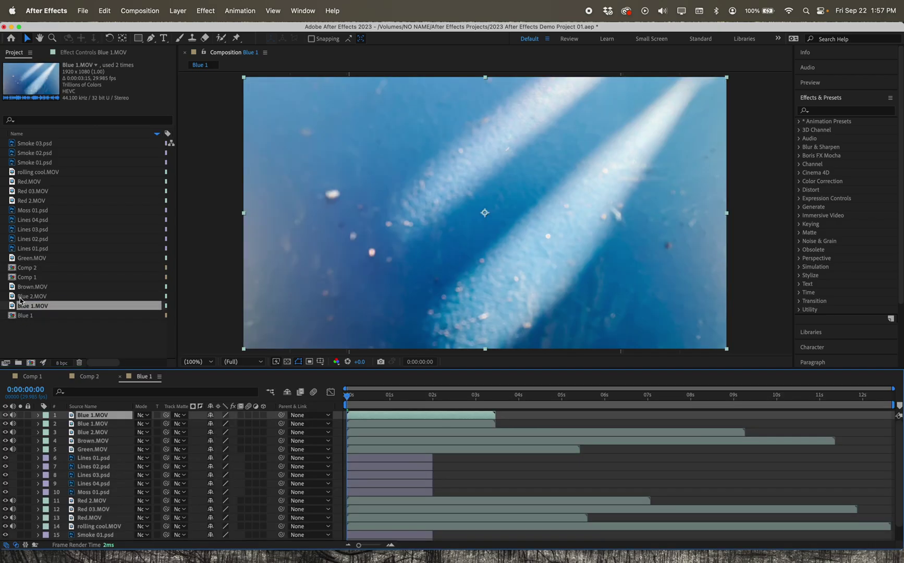
pyautogui.click(28, 278)
pyautogui.click(28, 269)
pyautogui.click(28, 278)
pyautogui.click(27, 269)
pyautogui.click(28, 278)
pyautogui.click(28, 269)
pyautogui.click(28, 277)
pyautogui.click(29, 268)
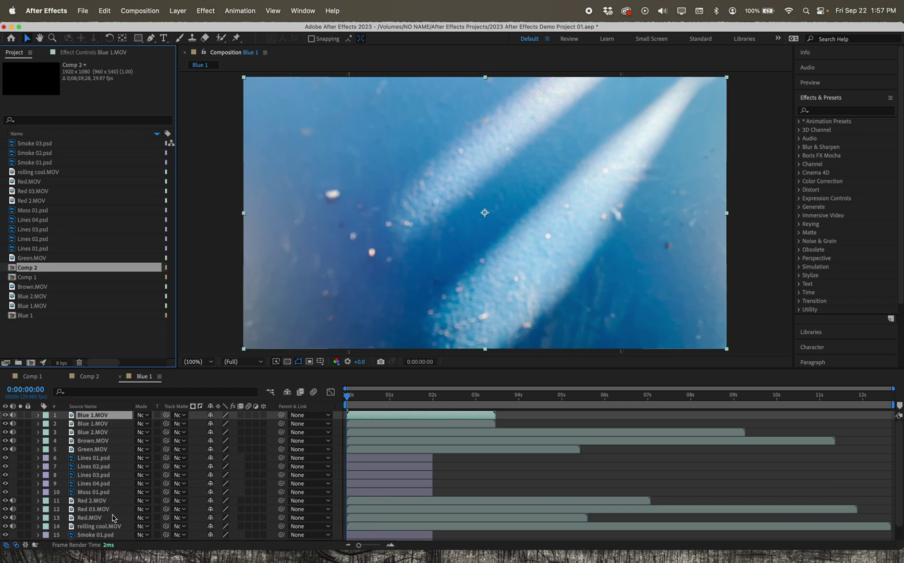
# Try to import the whole Art Assets folder from Finder into the project.
pyautogui.click(103, 555)
pyautogui.click(282, 80)
pyautogui.moveTo(282, 79); pyautogui.dragTo(55, 336)
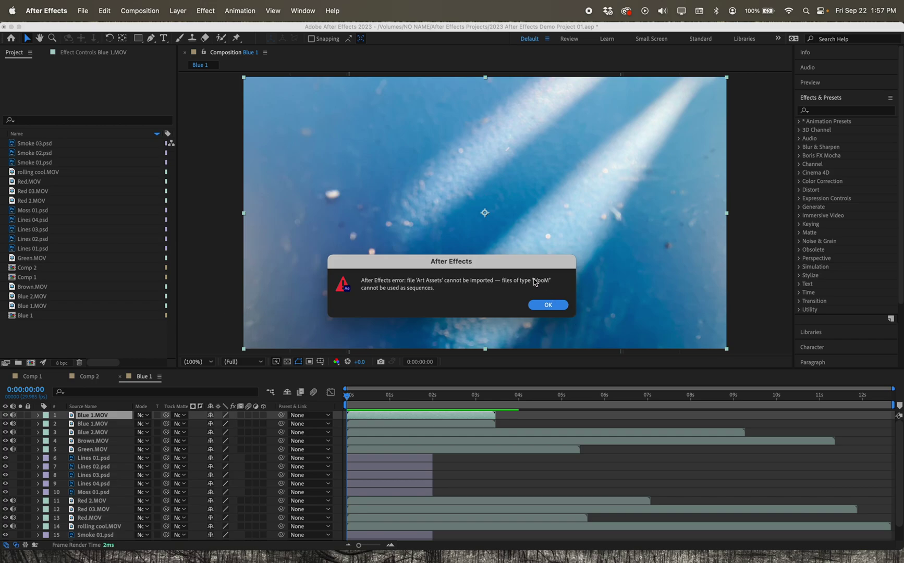
pyautogui.click(548, 308)
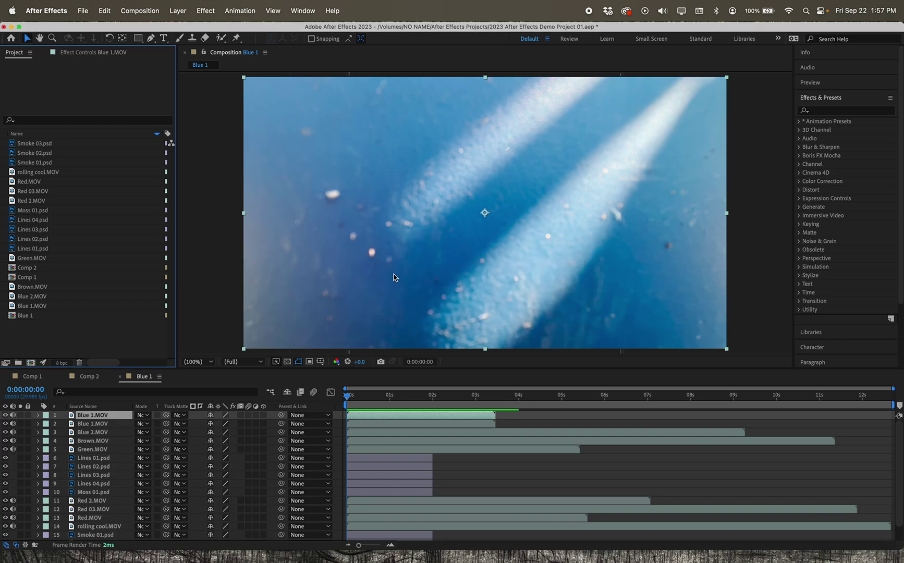
# Review the layers of the Blue 1 composition and close it in the timeline.
pyautogui.click(137, 316)
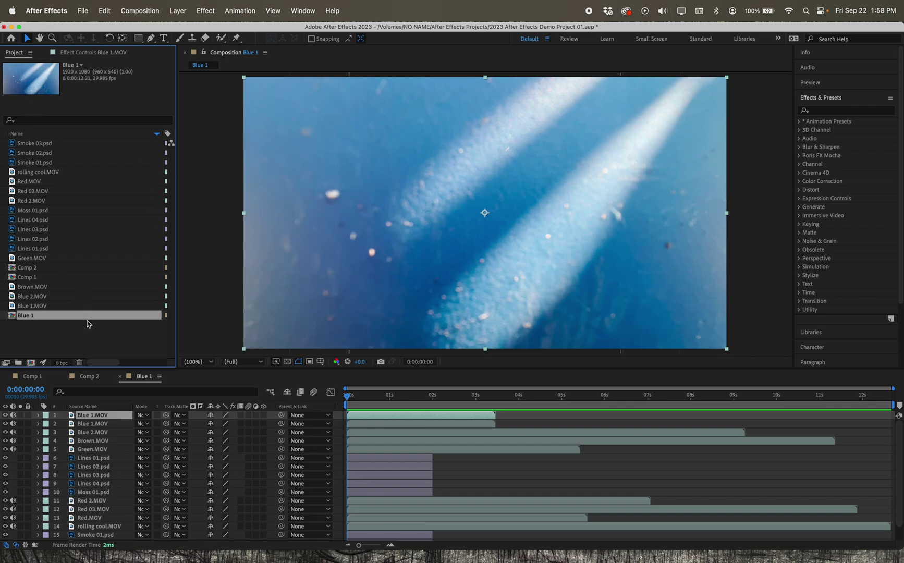
pyautogui.click(90, 337)
pyautogui.scroll(-1, 436, 401)
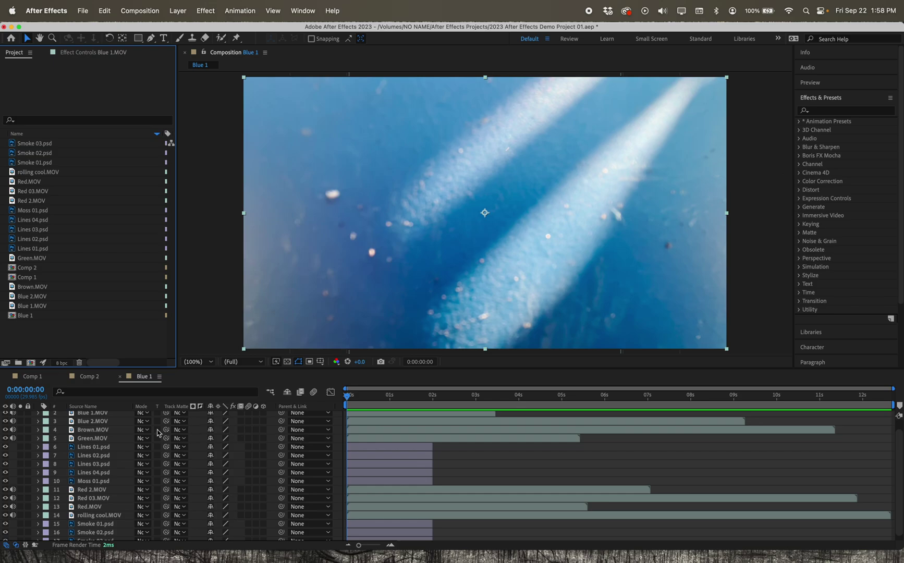
pyautogui.scroll(1, 158, 433)
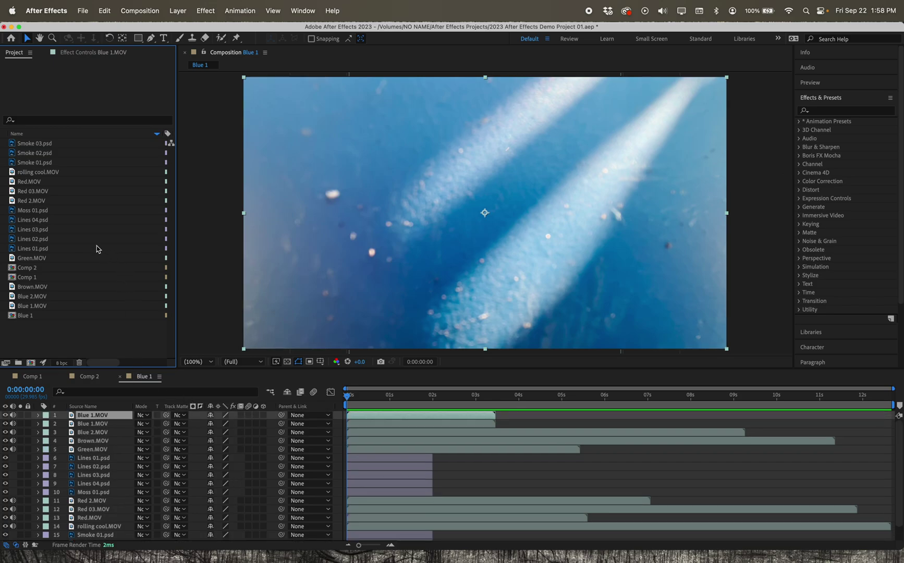
pyautogui.scroll(-2, 119, 426)
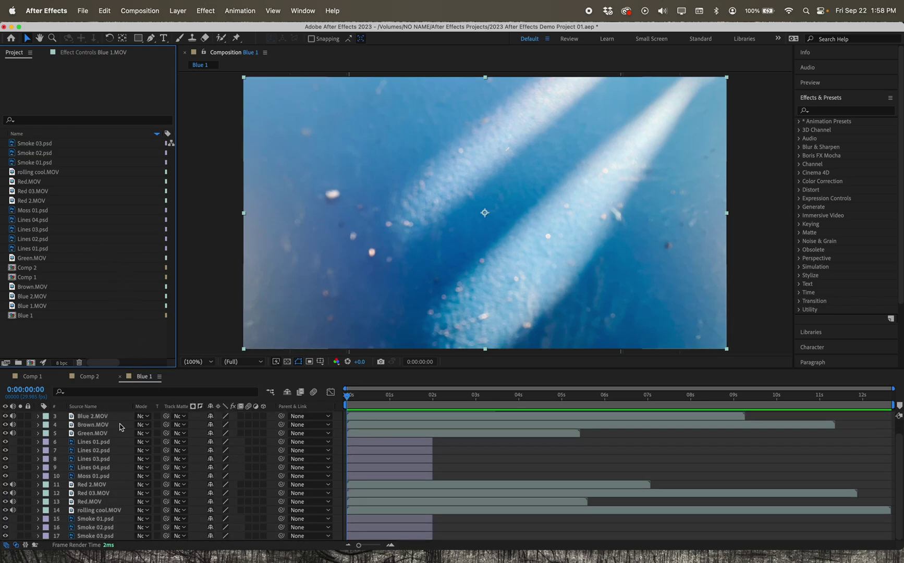
pyautogui.scroll(2, 120, 427)
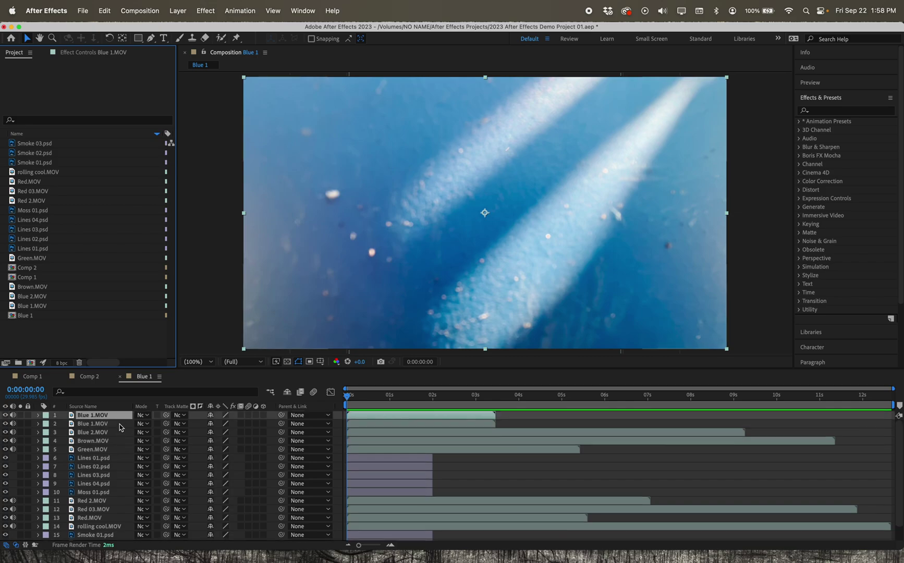
pyautogui.click(120, 376)
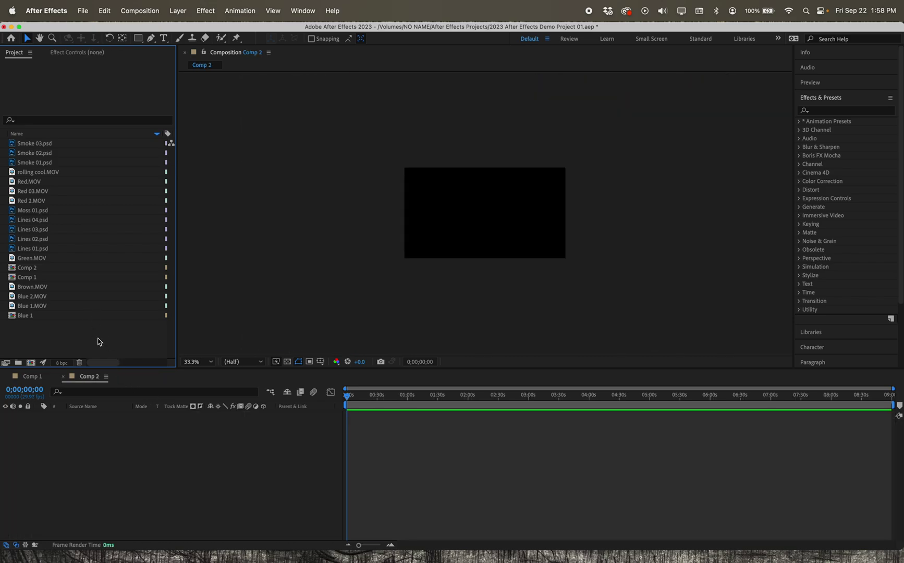
# Reopen the Blue 1 composition to check its layers and delete it from the project.
pyautogui.click(23, 316)
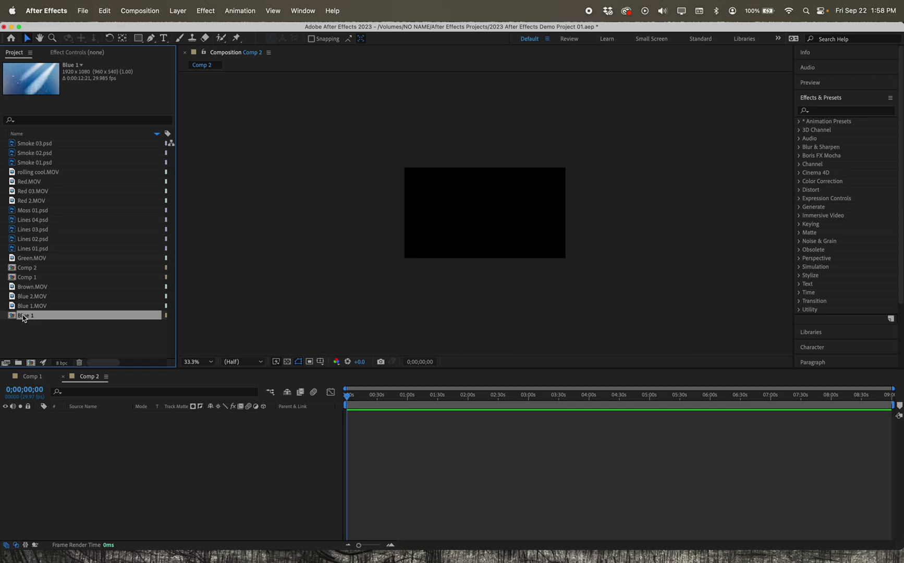
pyautogui.doubleClick(24, 316)
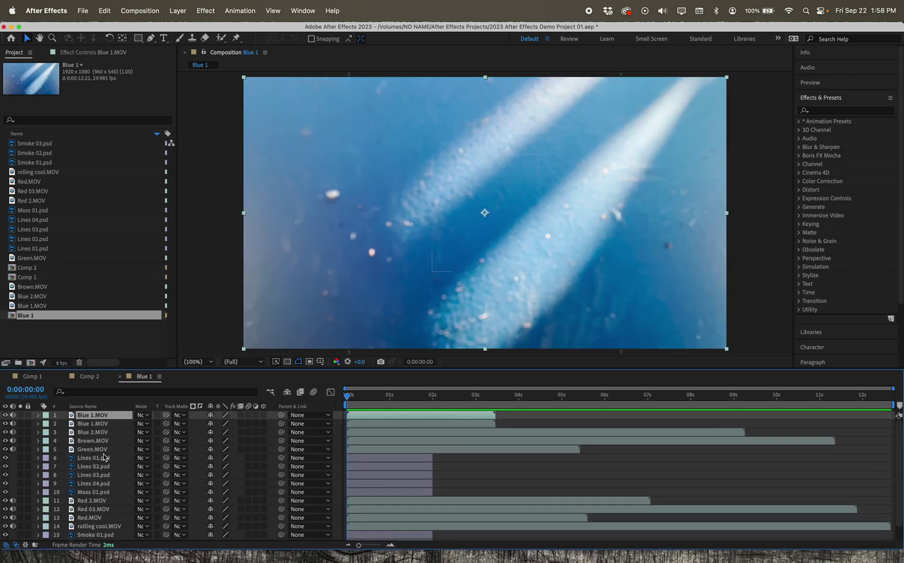
pyautogui.scroll(-1, 104, 457)
pyautogui.click(70, 339)
pyautogui.moveTo(22, 316); pyautogui.dragTo(79, 363)
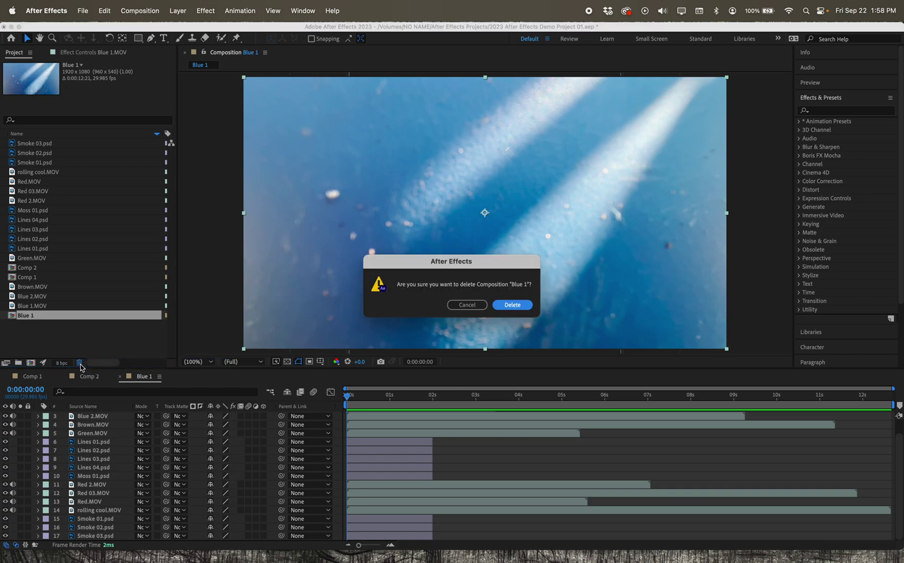
pyautogui.click(512, 306)
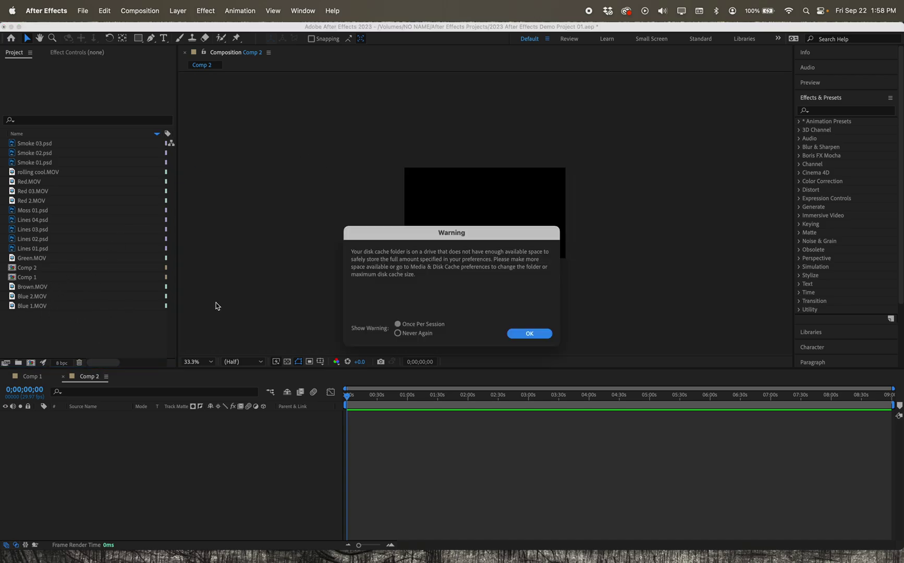
pyautogui.click(518, 337)
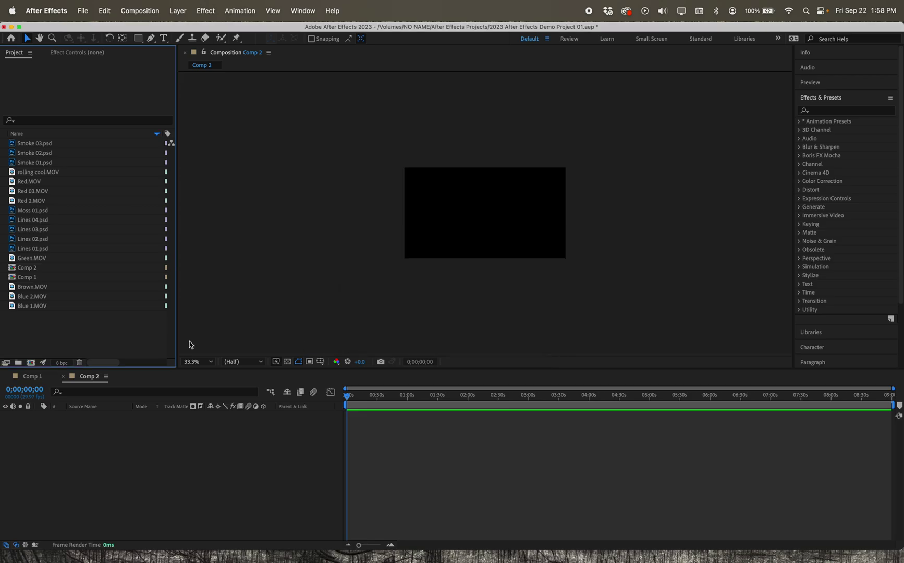
# Switch to Finder, move Moss 01.psd out of the Art Assets folder, and return to After Effects.
pyautogui.click(47, 308)
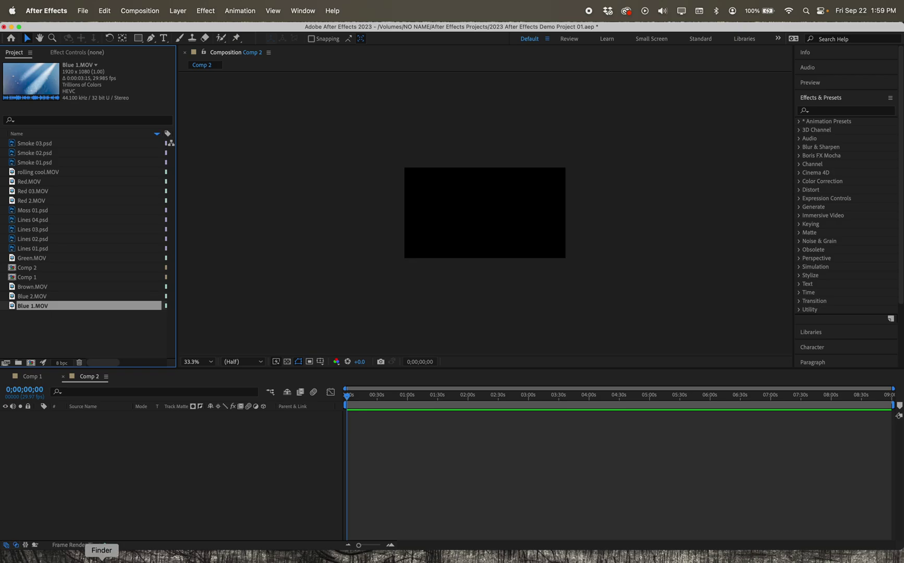
pyautogui.click(102, 555)
pyautogui.click(254, 86)
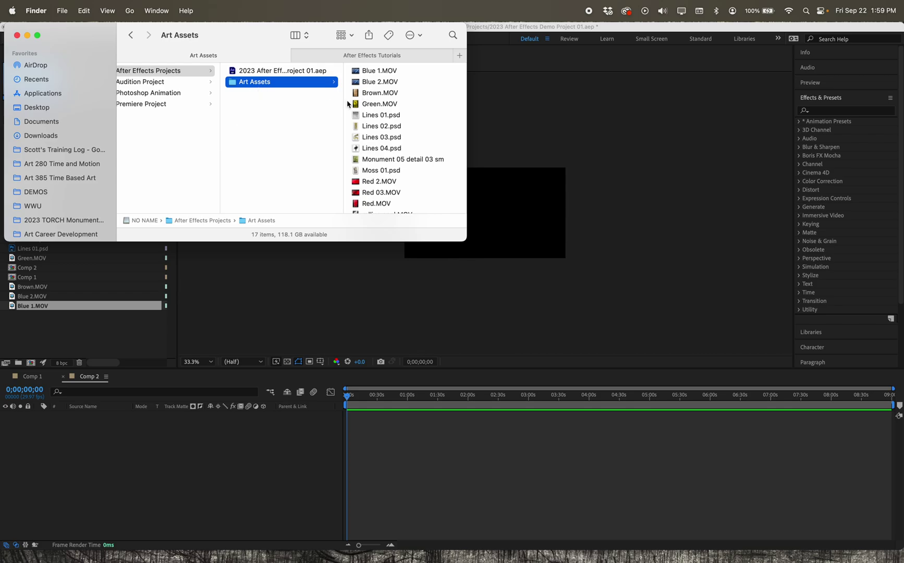
pyautogui.scroll(-3, 378, 167)
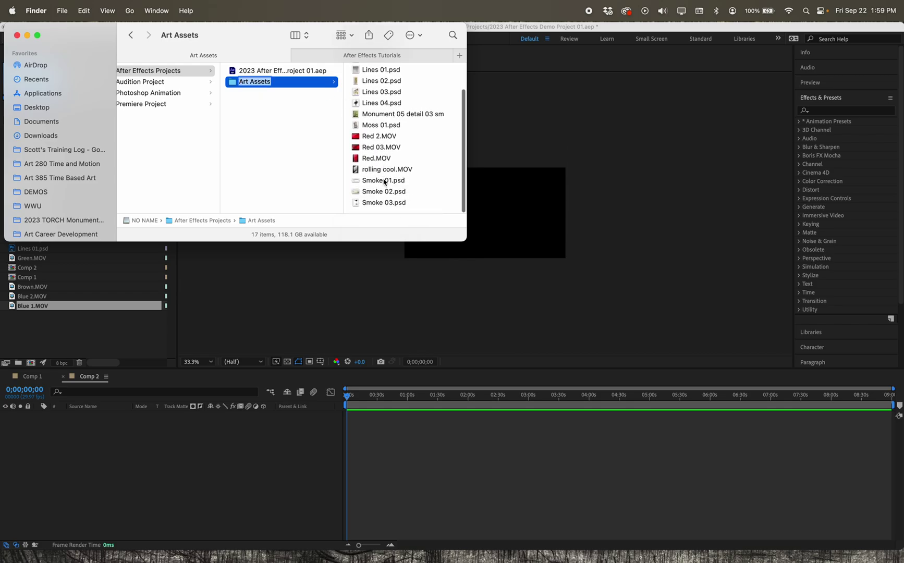
pyautogui.scroll(1, 386, 174)
pyautogui.moveTo(358, 180)
pyautogui.mouseDown()
pyautogui.moveTo(258, 178)
pyautogui.moveTo(373, 171)
pyautogui.moveTo(369, 177)
pyautogui.mouseUp()
pyautogui.click(357, 131)
pyautogui.click(235, 133)
pyautogui.moveTo(236, 133); pyautogui.dragTo(162, 353)
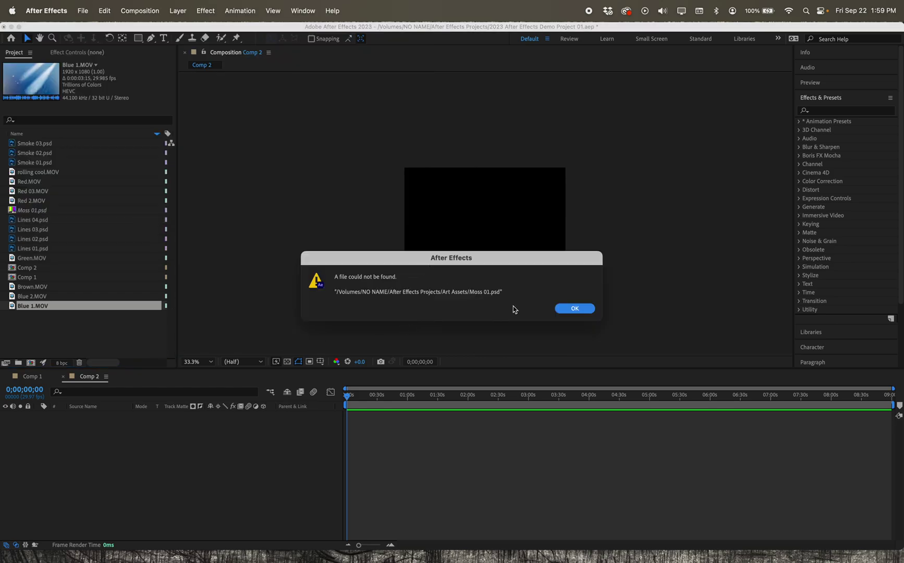
# Dismiss the missing-file alert, move Moss 01.psd back into the Art Assets folder in Finder, and save the After Effects project.
pyautogui.click(575, 309)
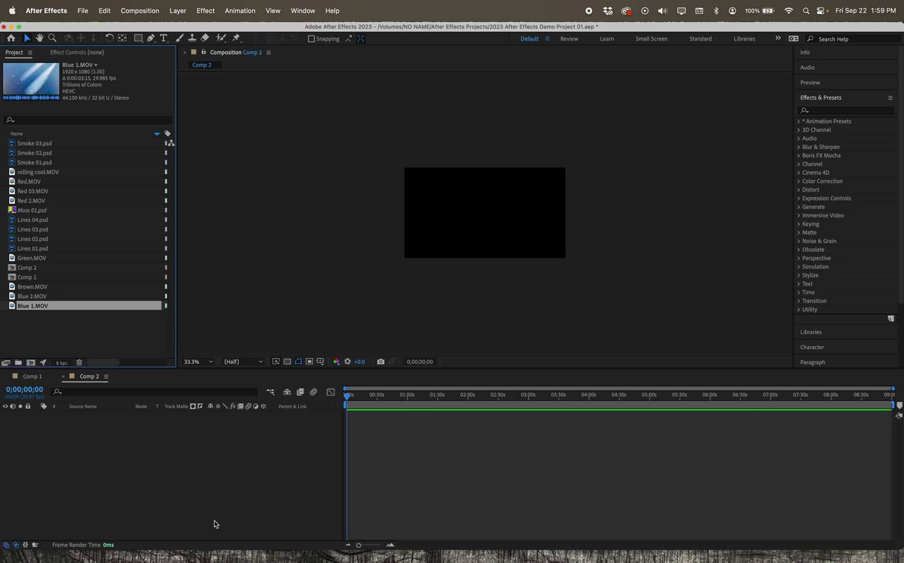
pyautogui.click(100, 562)
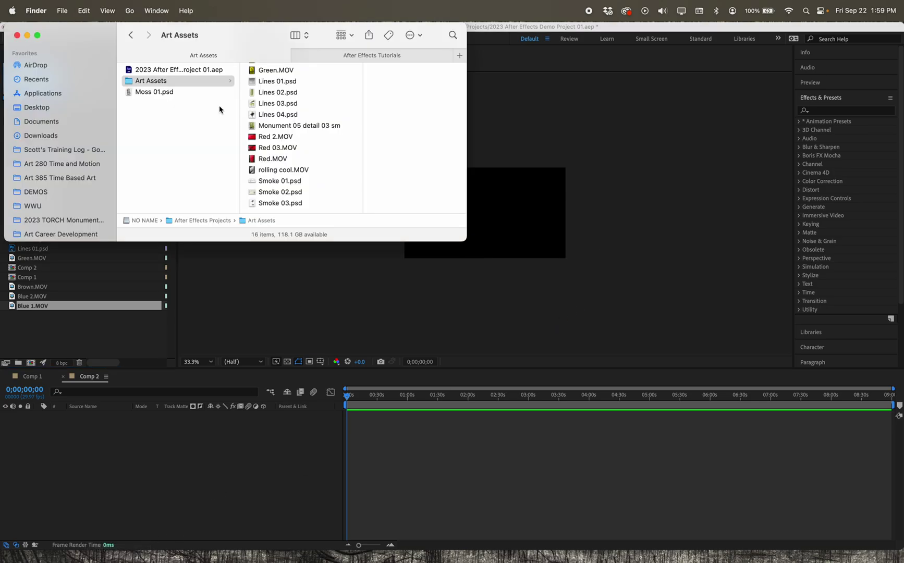
pyautogui.moveTo(166, 93); pyautogui.dragTo(312, 122)
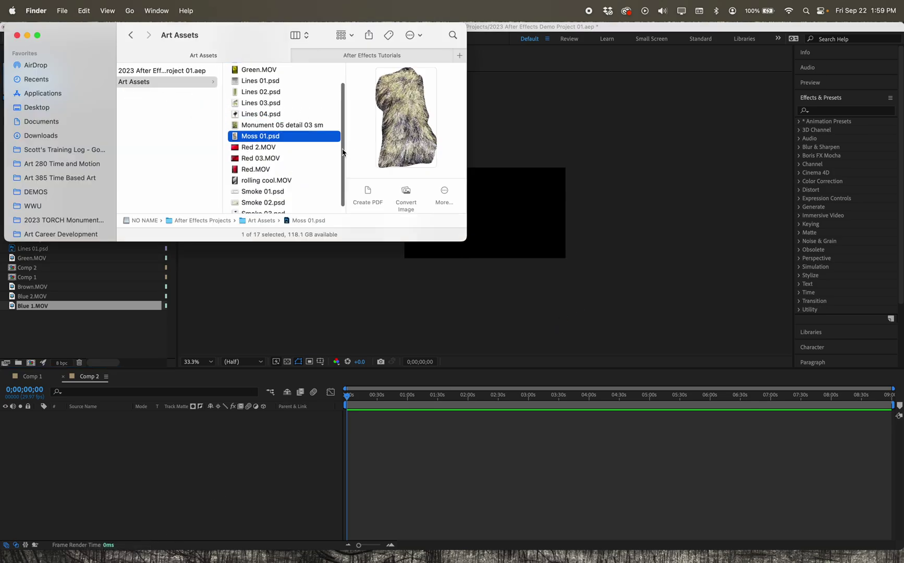
pyautogui.hscroll(-2, 199, 110)
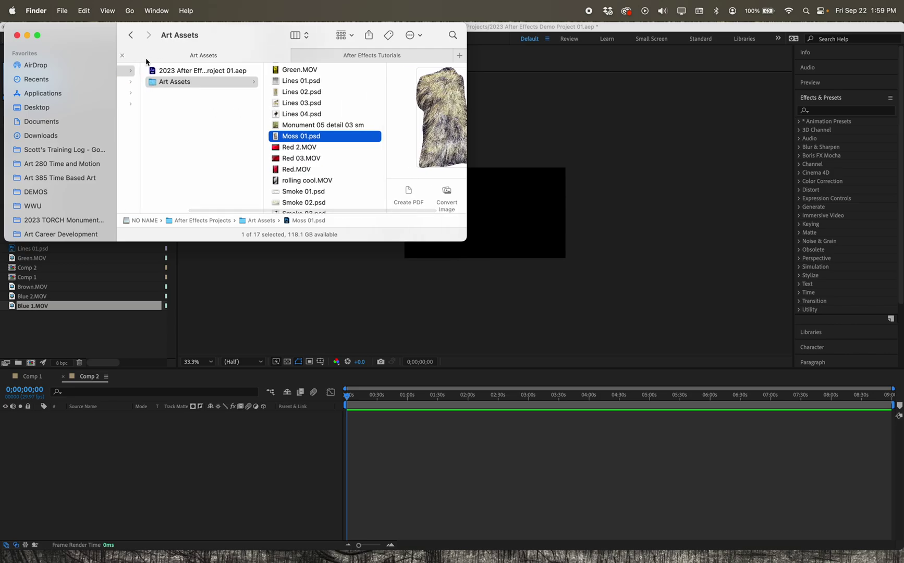
pyautogui.click(18, 36)
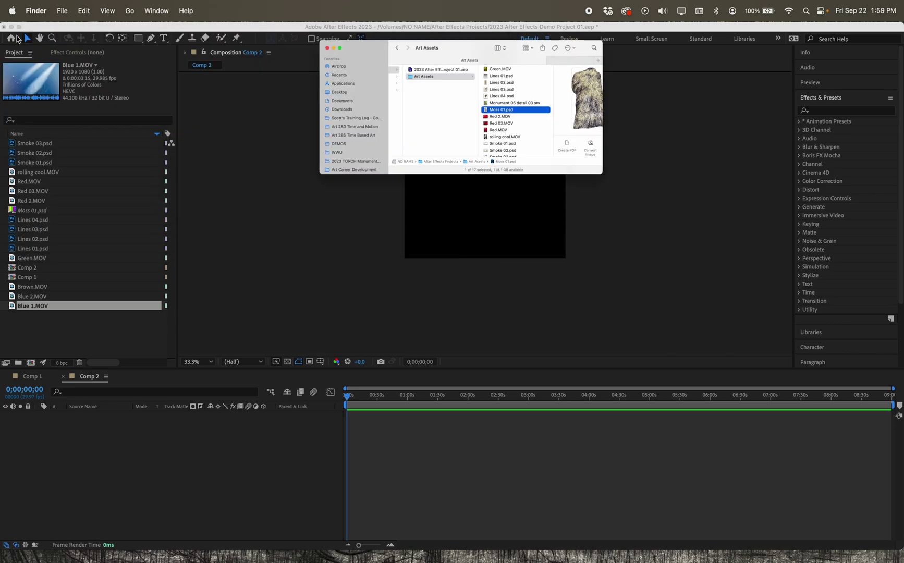
pyautogui.press('super+s')
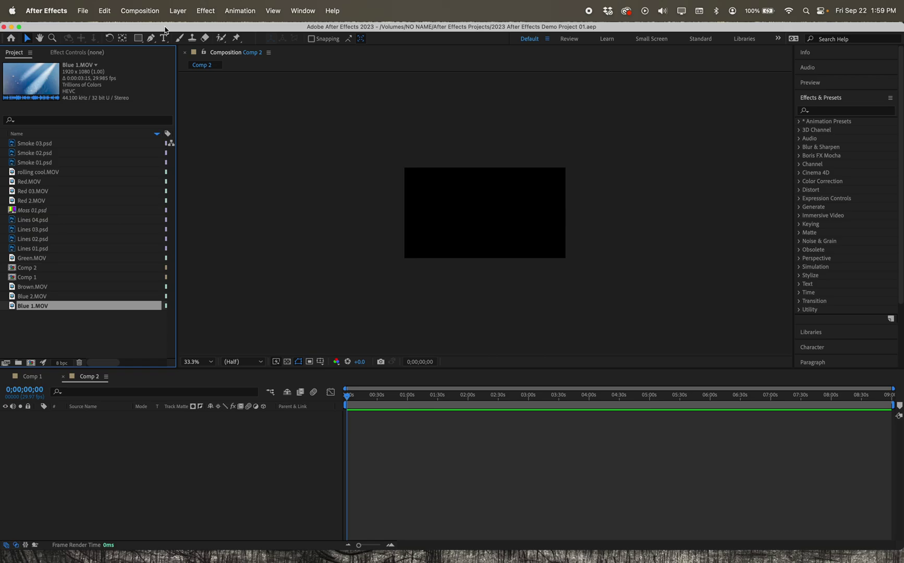
# Examine the thumbnails and details of the imported smoke, red and lines assets in the project.
pyautogui.click(88, 322)
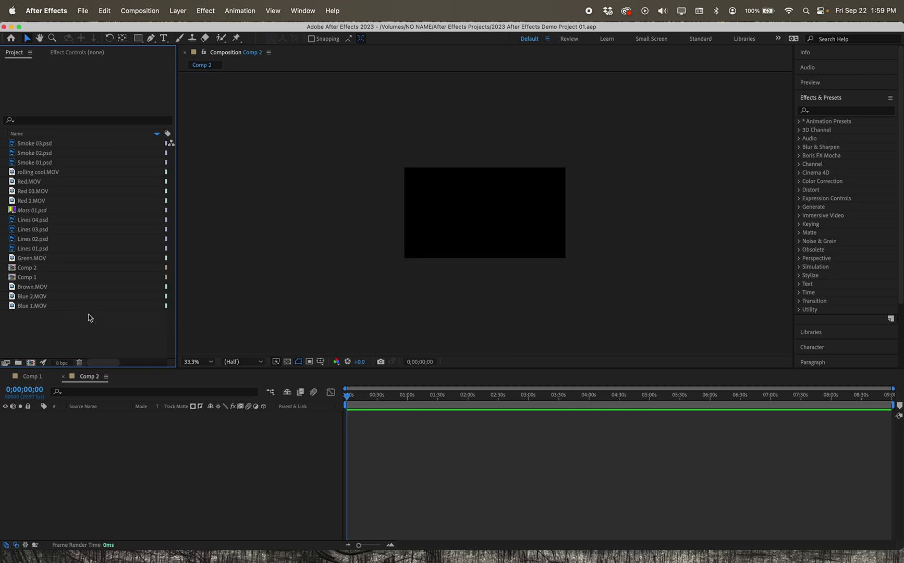
pyautogui.click(46, 144)
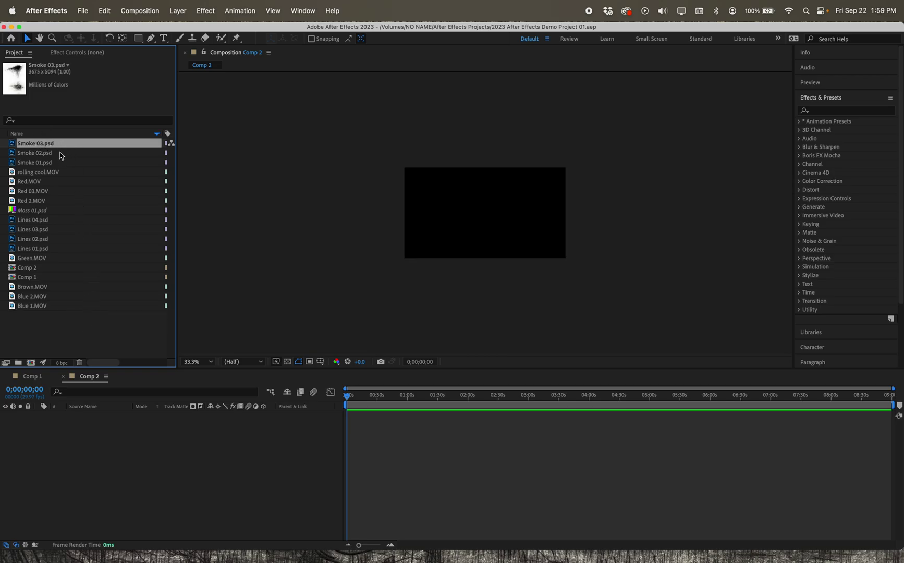
pyautogui.click(43, 183)
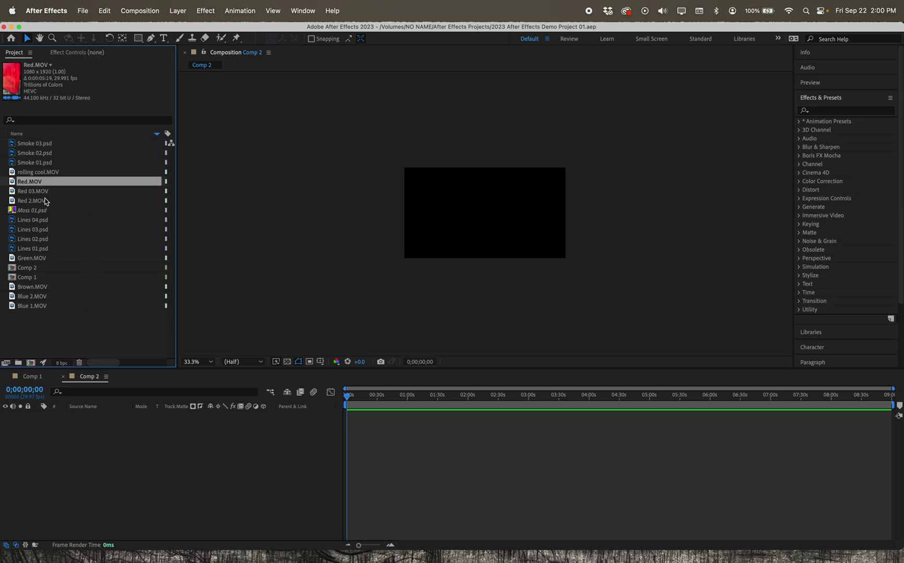
pyautogui.click(43, 192)
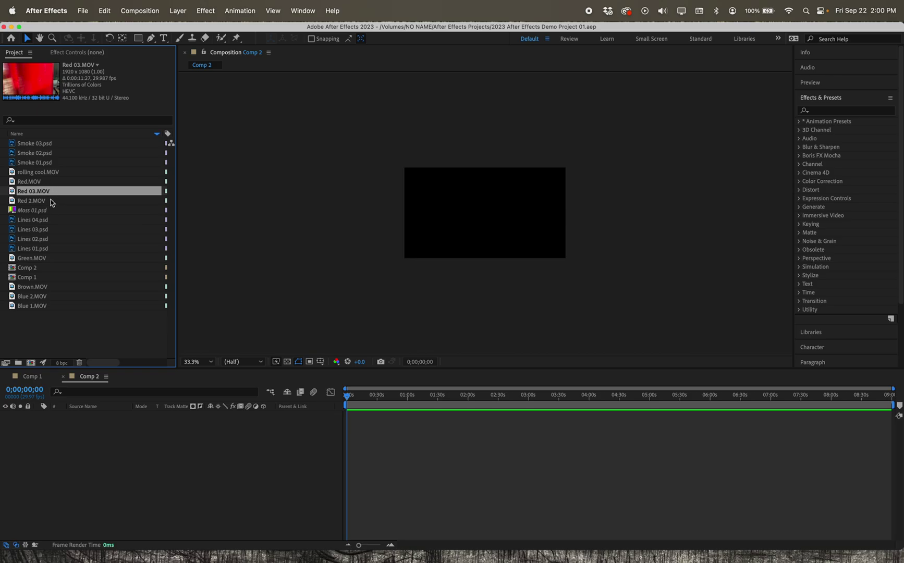
pyautogui.click(53, 202)
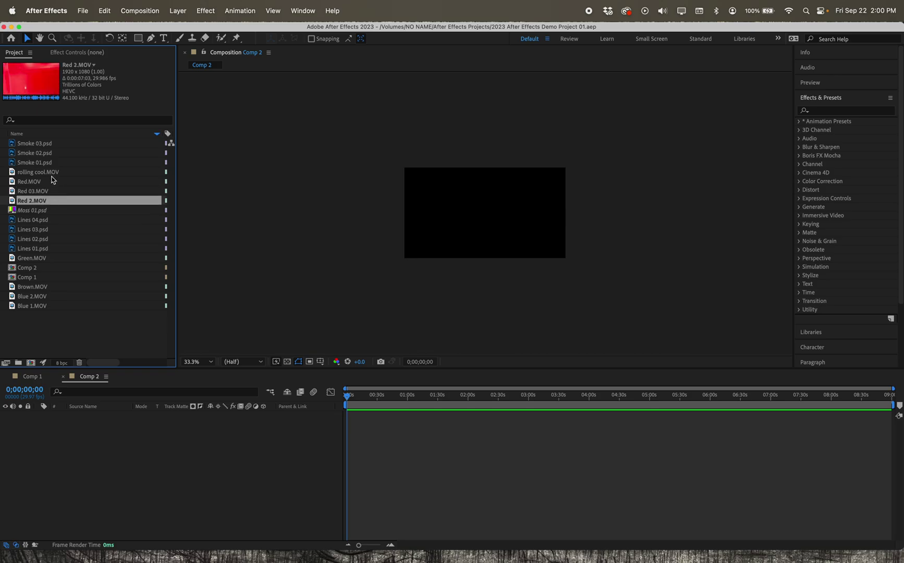
pyautogui.click(48, 229)
pyautogui.click(48, 249)
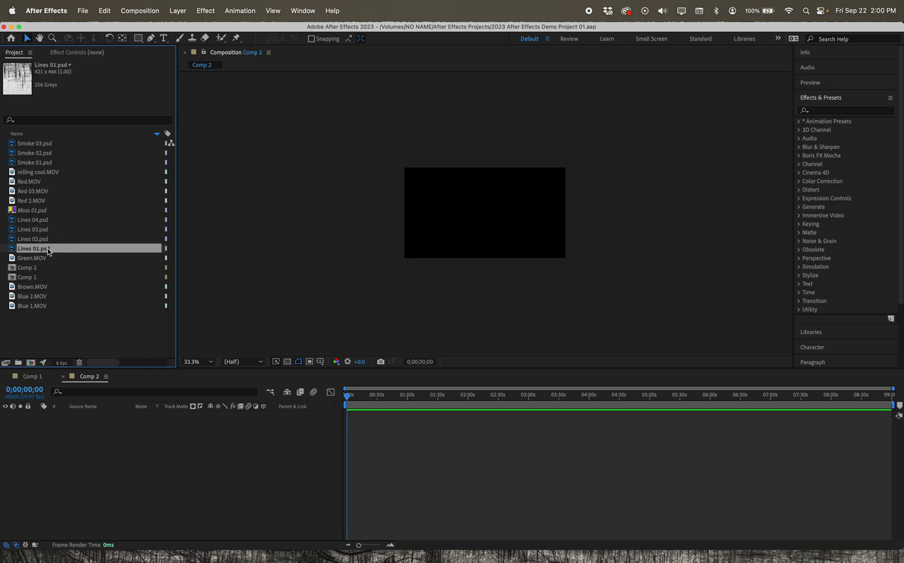
pyautogui.click(46, 201)
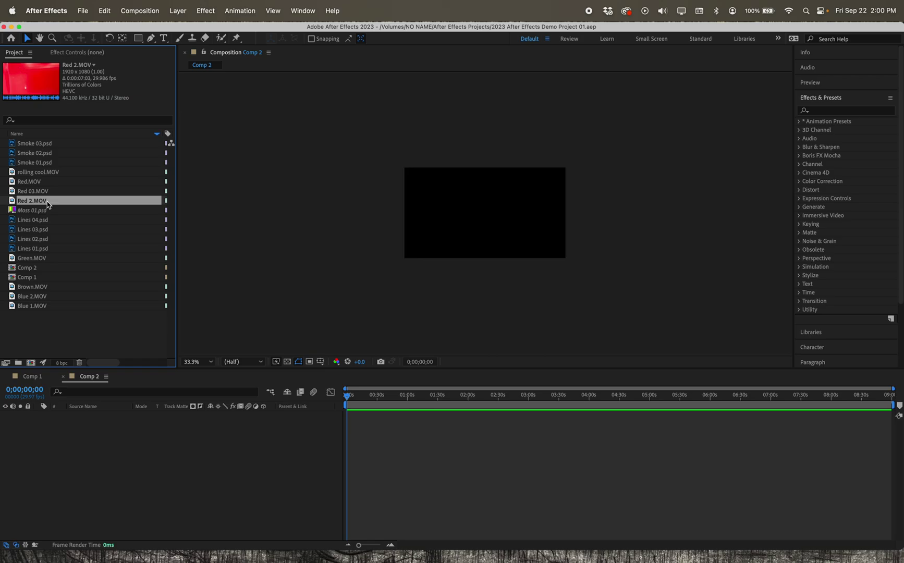
pyautogui.click(52, 335)
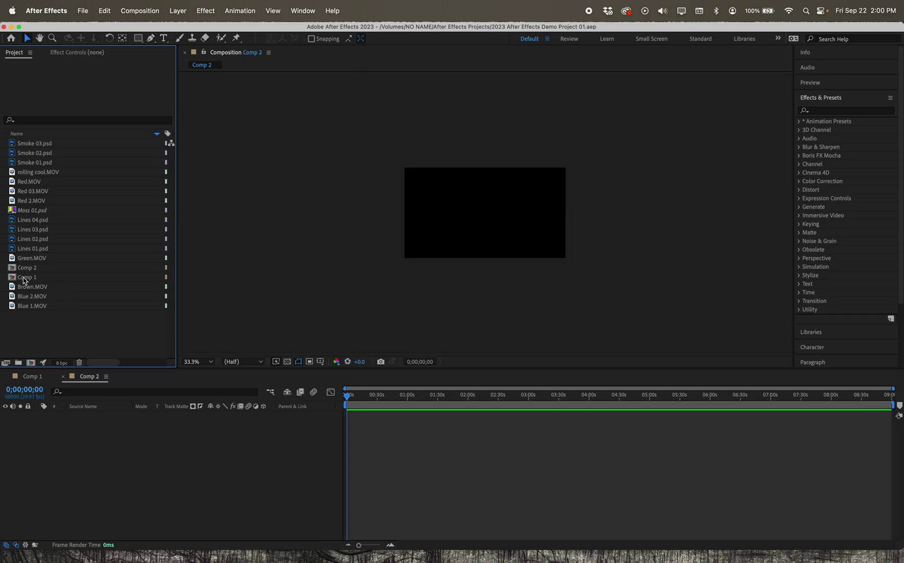
# Close Comp 2 in the timeline and open Comp 1 from the project.
pyautogui.click(63, 376)
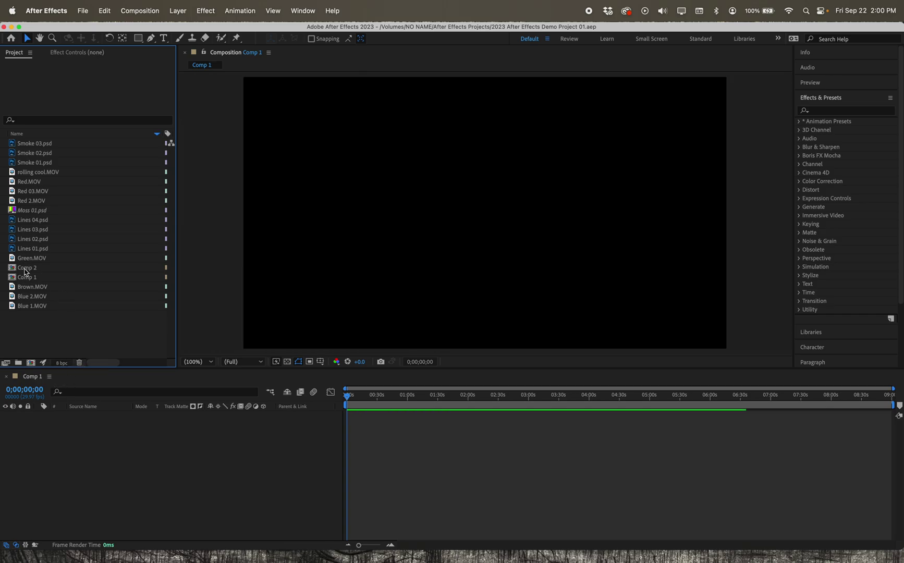
pyautogui.doubleClick(25, 276)
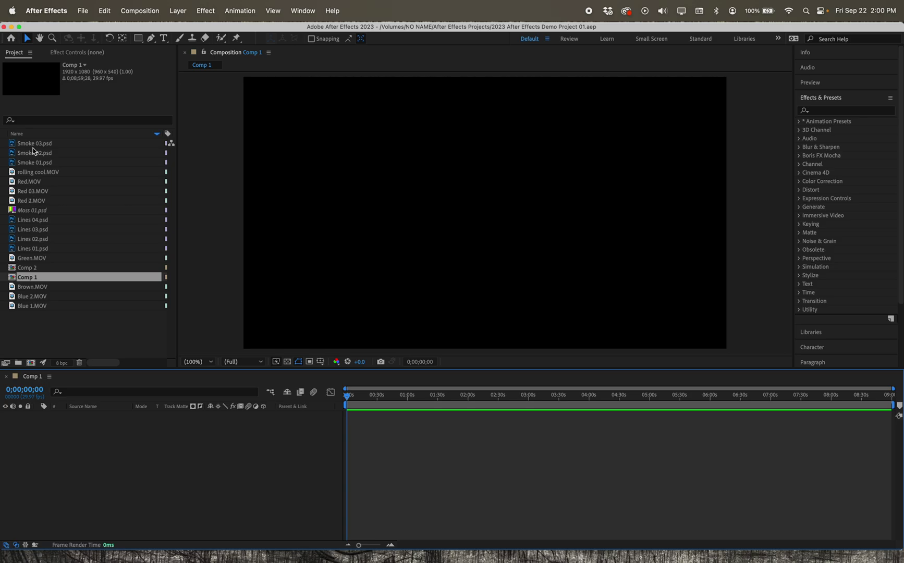
pyautogui.click(31, 295)
# Add Smoke 01.psd to Comp 1 and scale it down to about 38% in the upper-left part of the frame.
pyautogui.click(40, 162)
pyautogui.moveTo(41, 164); pyautogui.dragTo(83, 466)
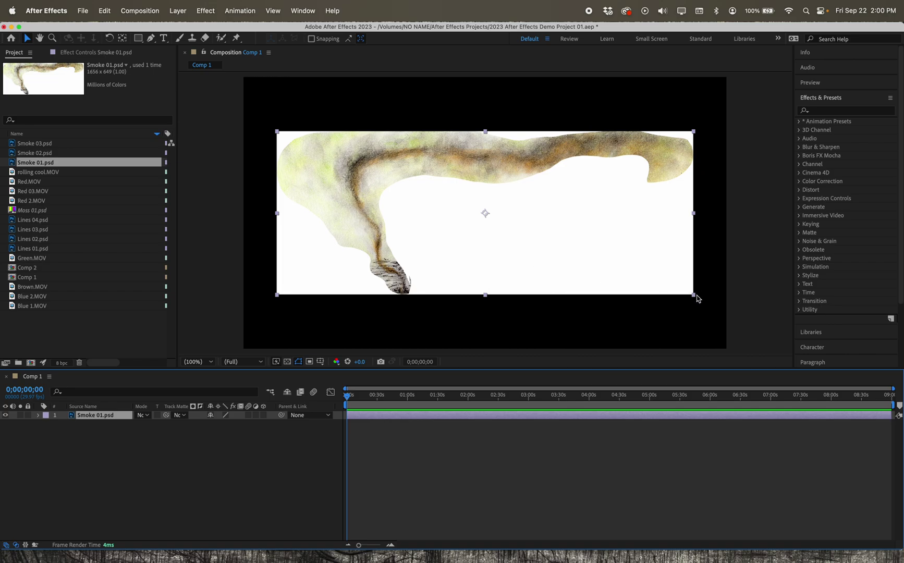
pyautogui.moveTo(693, 295); pyautogui.dragTo(405, 155)
pyautogui.click(448, 214)
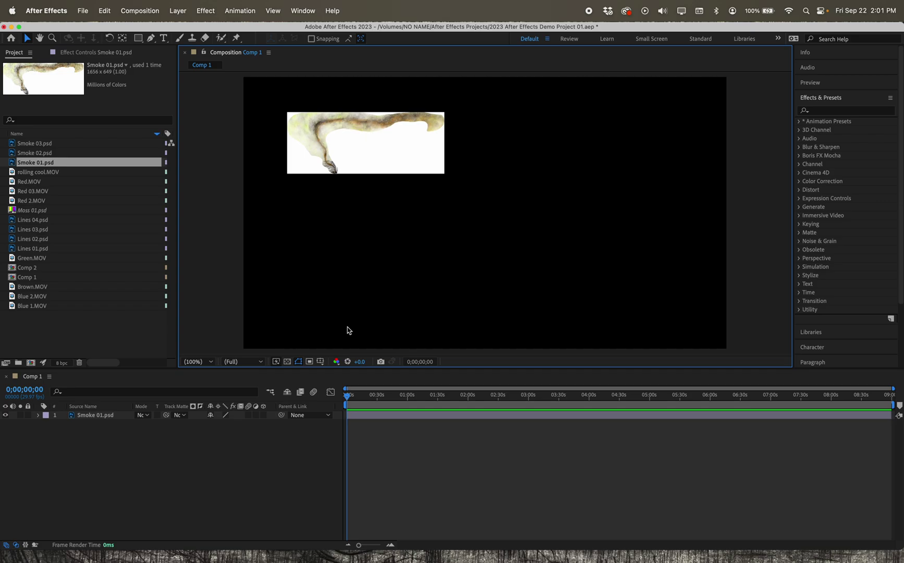
# Add rolling cool.MOV to Comp 1 beneath the Smoke 01.psd layer.
pyautogui.click(116, 354)
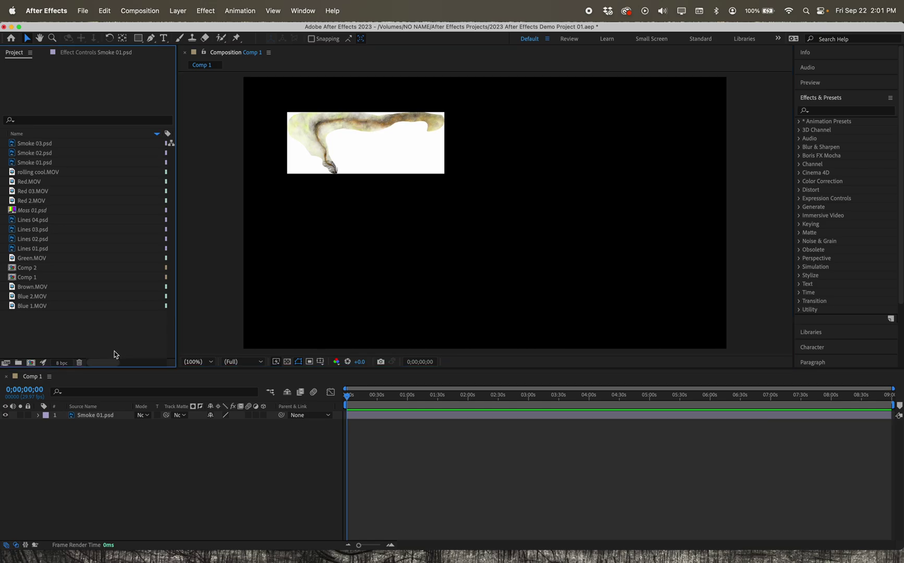
pyautogui.click(44, 190)
pyautogui.click(52, 173)
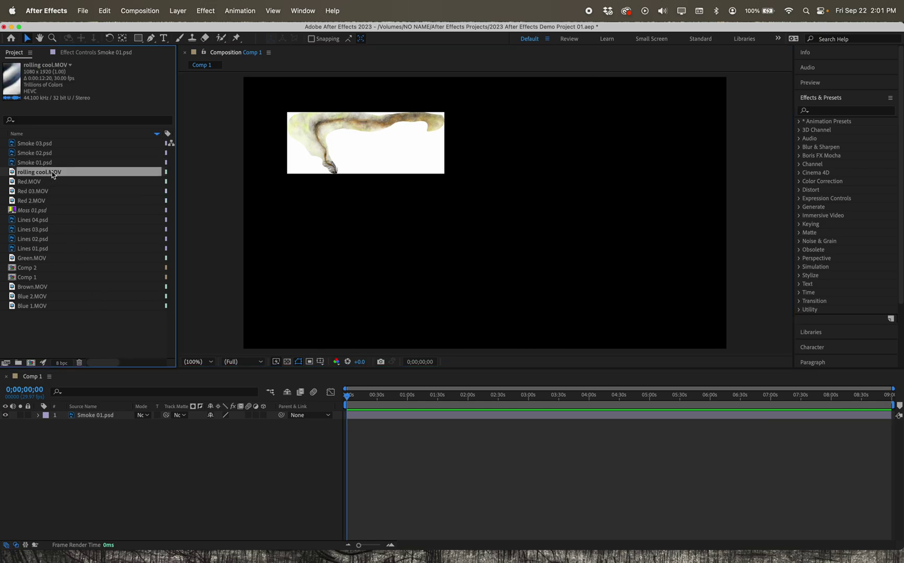
pyautogui.click(53, 173)
pyautogui.hscroll(5, 52, 173)
pyautogui.moveTo(52, 174); pyautogui.dragTo(99, 479)
# Shift the rolling cool.MOV layer slightly left of the centre of the Comp 1 frame.
pyautogui.moveTo(457, 252); pyautogui.dragTo(442, 268)
pyautogui.press('.')
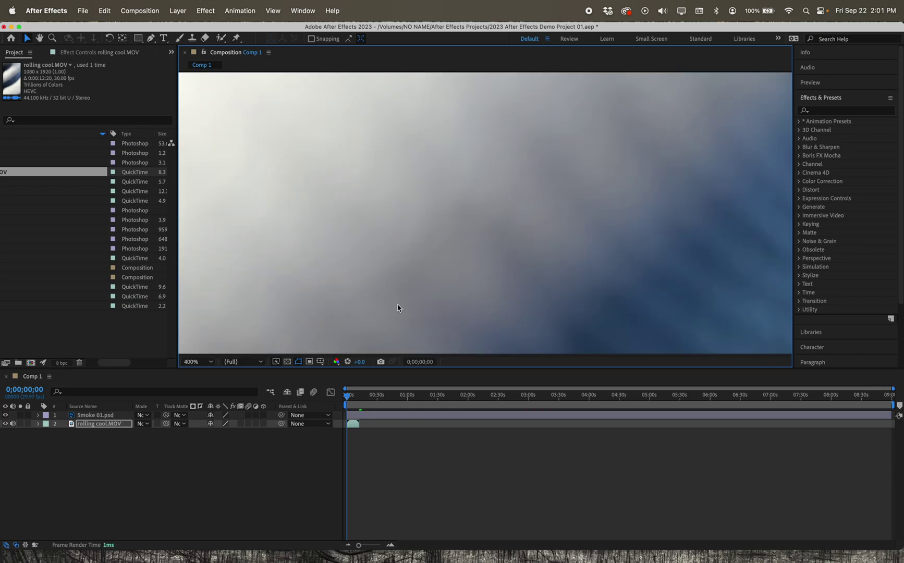
pyautogui.press(',')
pyautogui.press(',')
pyautogui.press(',')
pyautogui.press('.')
pyautogui.moveTo(499, 262); pyautogui.dragTo(482, 242)
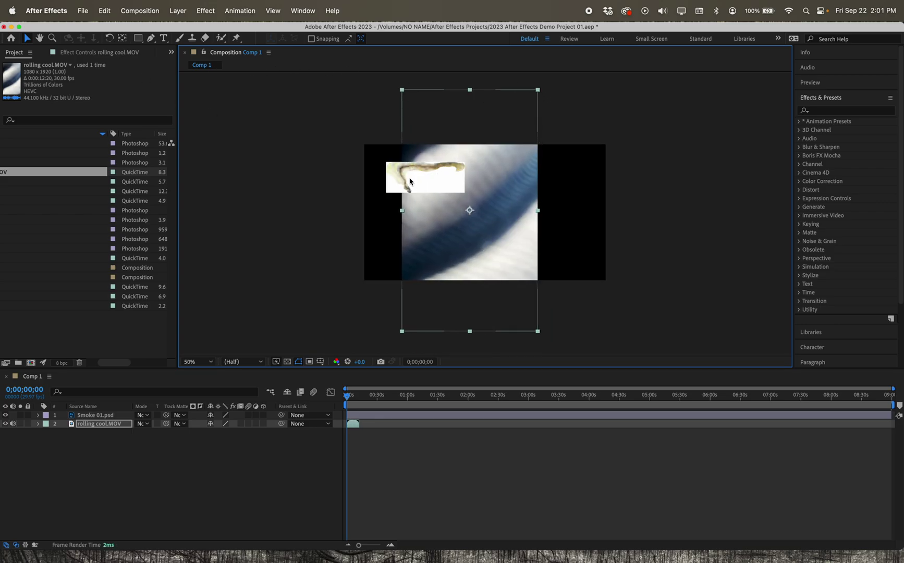
# Rotate rolling cool.MOV about 90° clockwise and enlarge it until it covers the whole Comp 1 frame.
pyautogui.click(109, 39)
pyautogui.moveTo(539, 92); pyautogui.dragTo(588, 276)
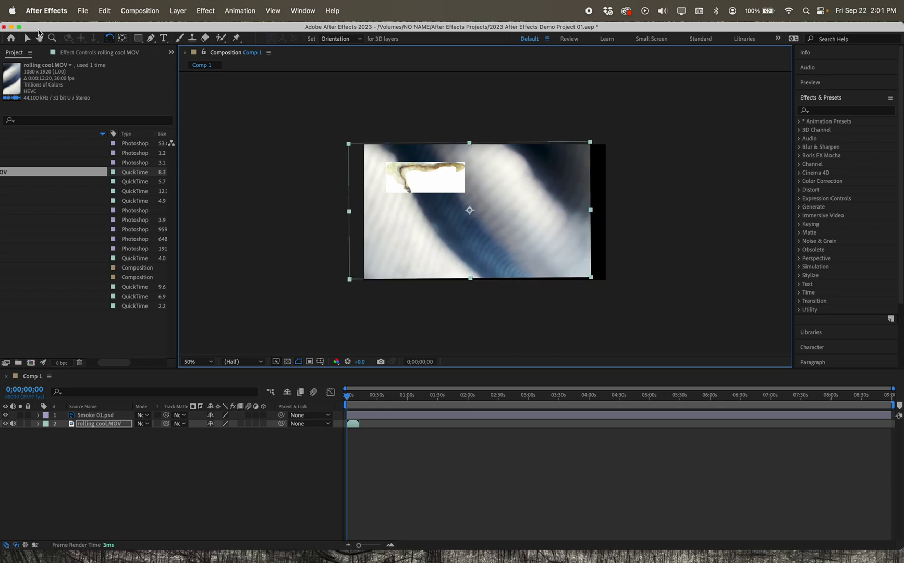
pyautogui.click(28, 39)
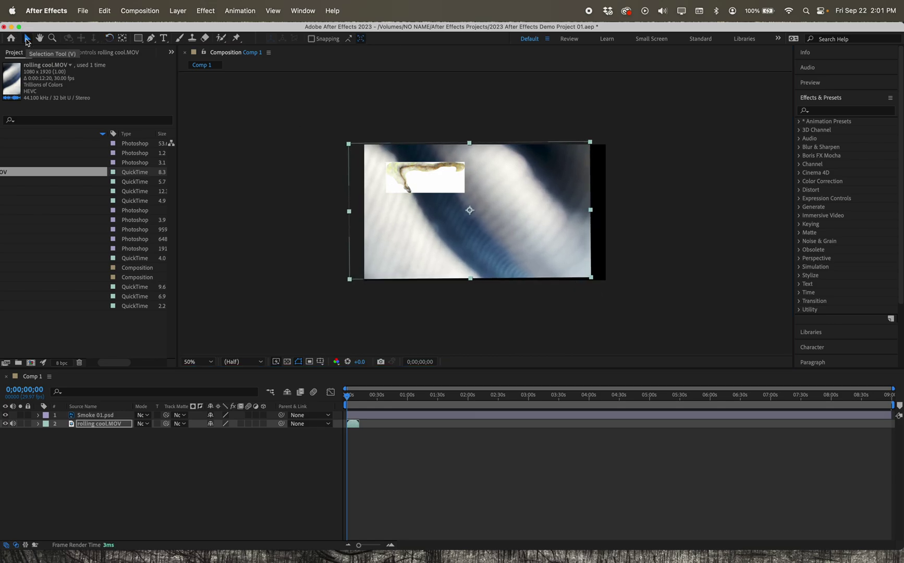
pyautogui.moveTo(544, 245); pyautogui.dragTo(549, 246)
pyautogui.moveTo(598, 279); pyautogui.dragTo(611, 287)
pyautogui.moveTo(574, 262); pyautogui.dragTo(583, 263)
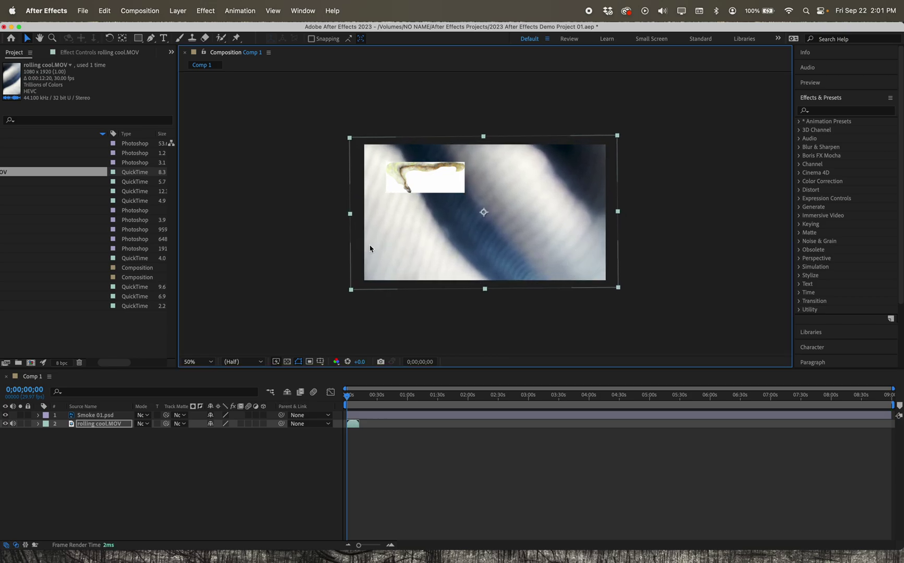
# Deselect the layers and play Comp 1 from the start, stopping at about 4 seconds.
pyautogui.click(325, 253)
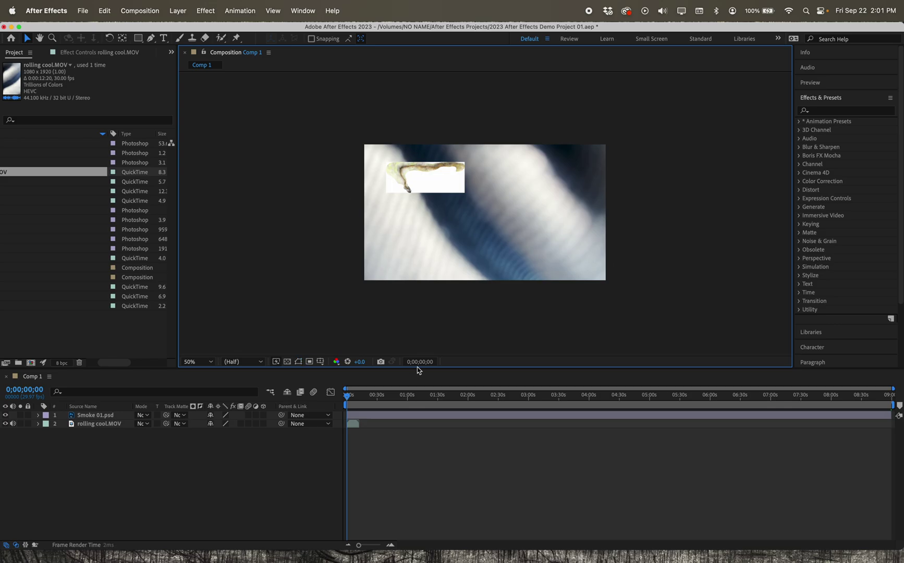
pyautogui.press('space')
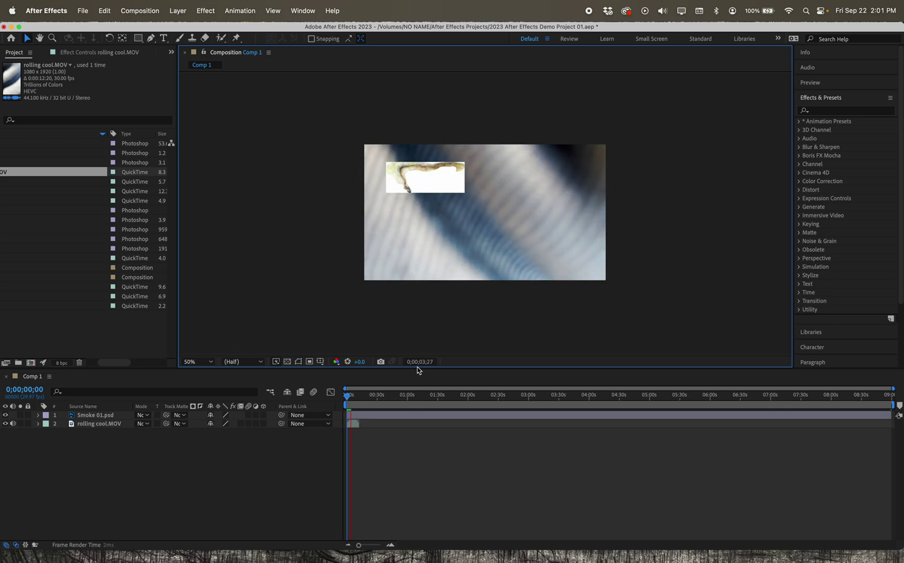
pyautogui.press('space')
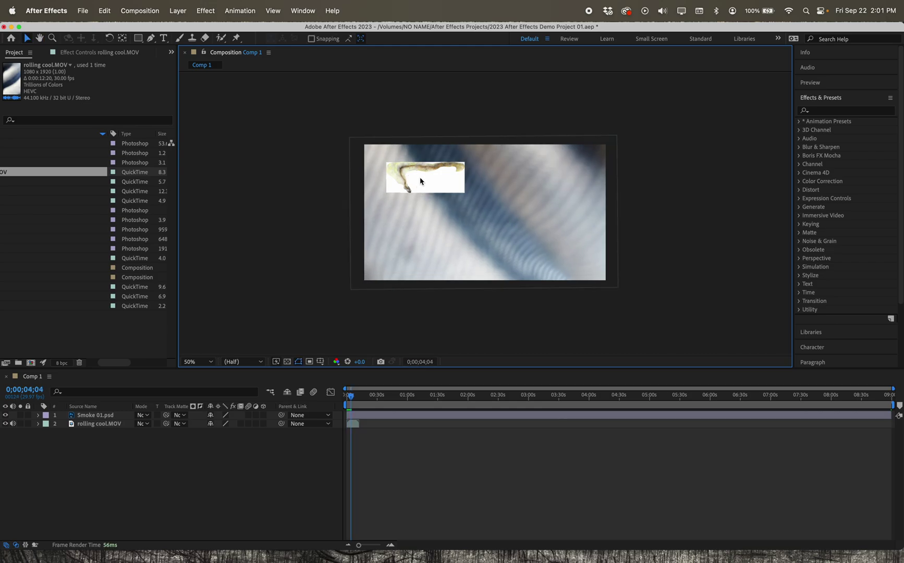
# Select the Smoke 01.psd layer and expand its Transform properties in the timeline.
pyautogui.click(93, 416)
pyautogui.moveTo(95, 416)
pyautogui.mouseDown()
pyautogui.moveTo(96, 436)
pyautogui.moveTo(101, 417)
pyautogui.mouseUp()
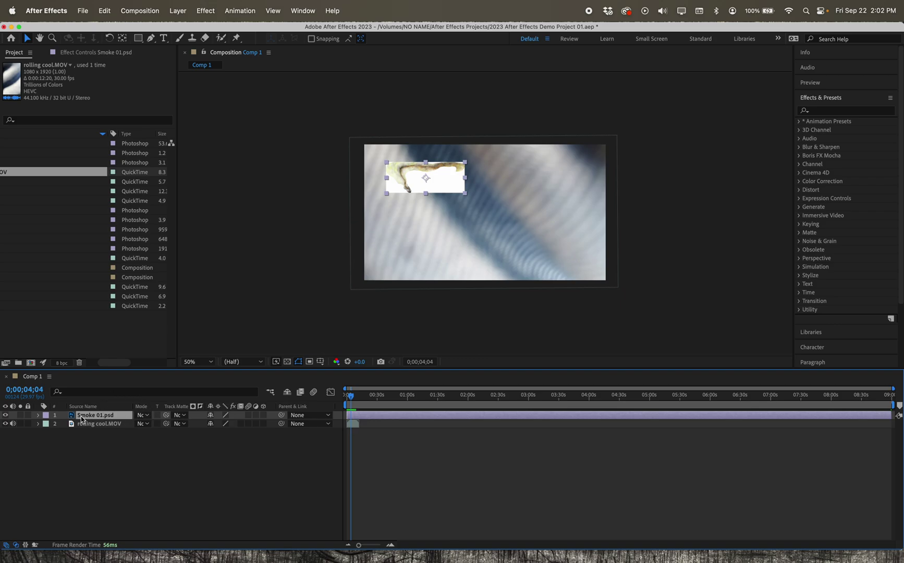
pyautogui.click(38, 415)
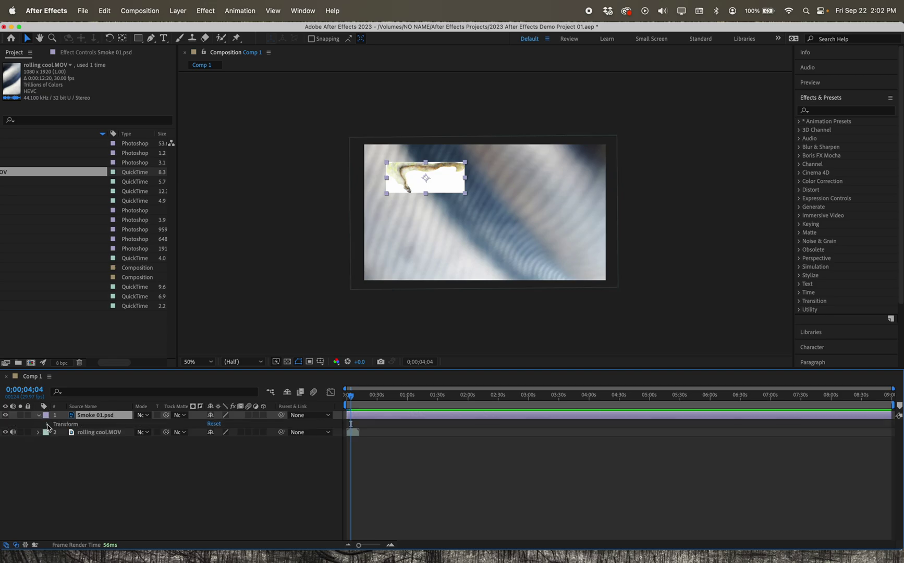
pyautogui.click(48, 424)
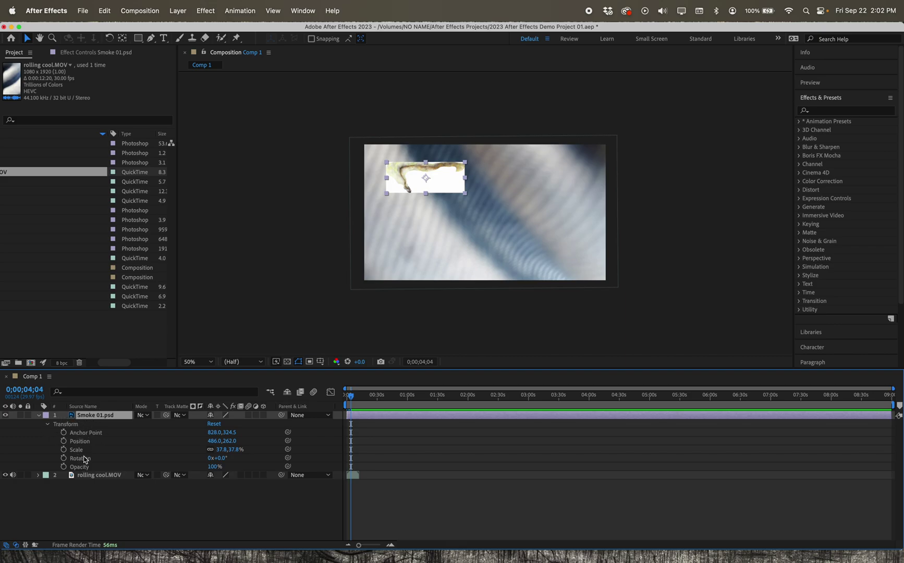
# Stretch Smoke 01.psd to a scale of about 50% by 96% and move it to a position of about 536, 448.
pyautogui.click(82, 417)
pyautogui.moveTo(466, 194); pyautogui.dragTo(478, 217)
pyautogui.click(198, 361)
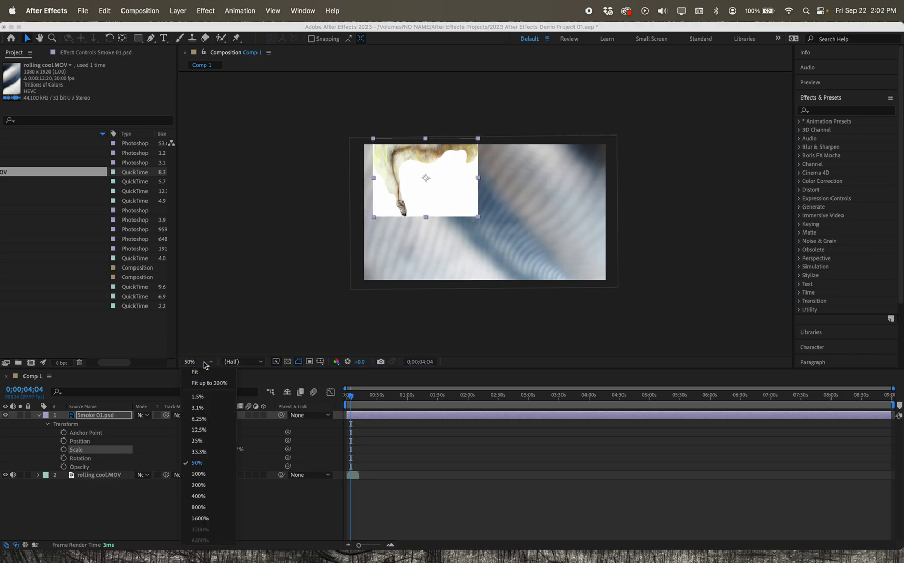
pyautogui.click(195, 376)
pyautogui.moveTo(420, 192); pyautogui.dragTo(433, 245)
pyautogui.click(29, 38)
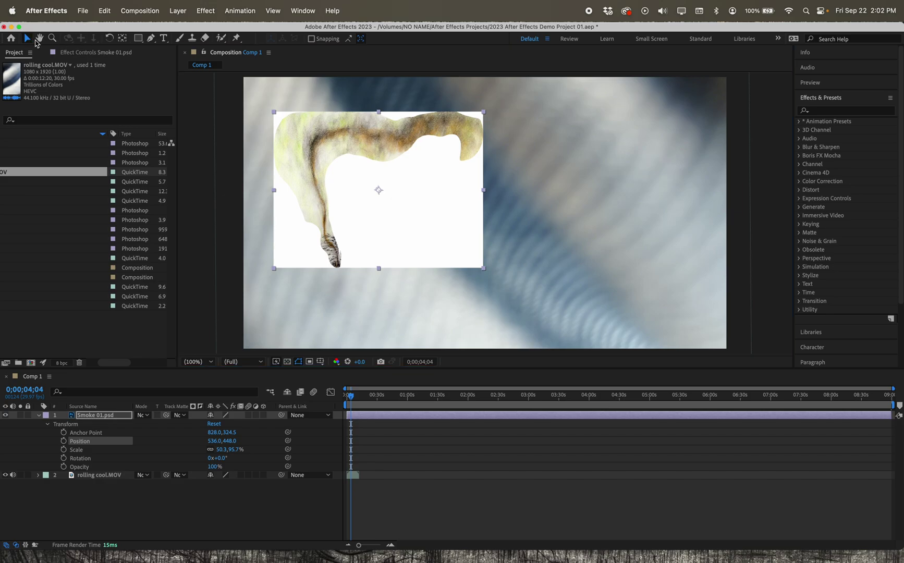
# Select the rolling cool.MOV layer behind the smoke artwork and view the composition at 100%.
pyautogui.scroll(-1, 367, 172)
pyautogui.click(367, 174)
pyautogui.moveTo(464, 220); pyautogui.dragTo(476, 233)
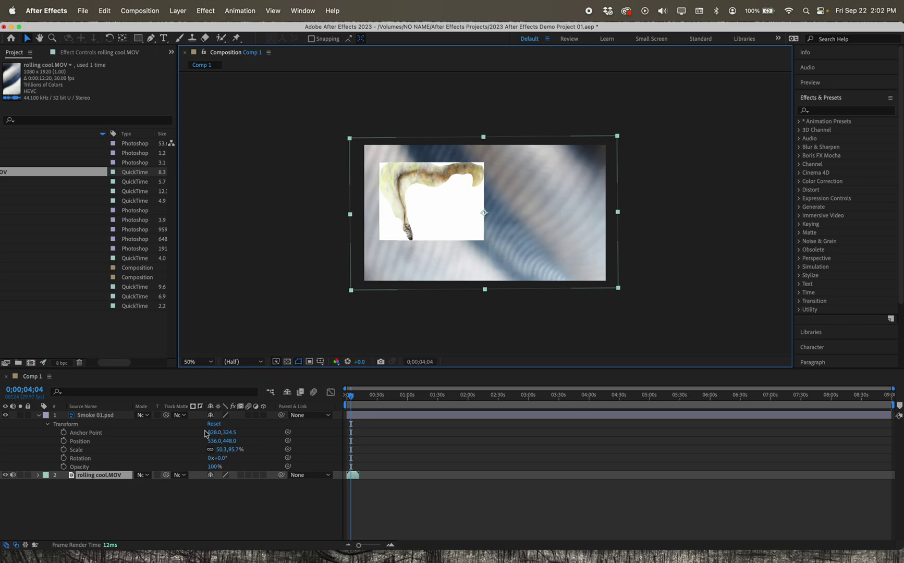
pyautogui.press('/')
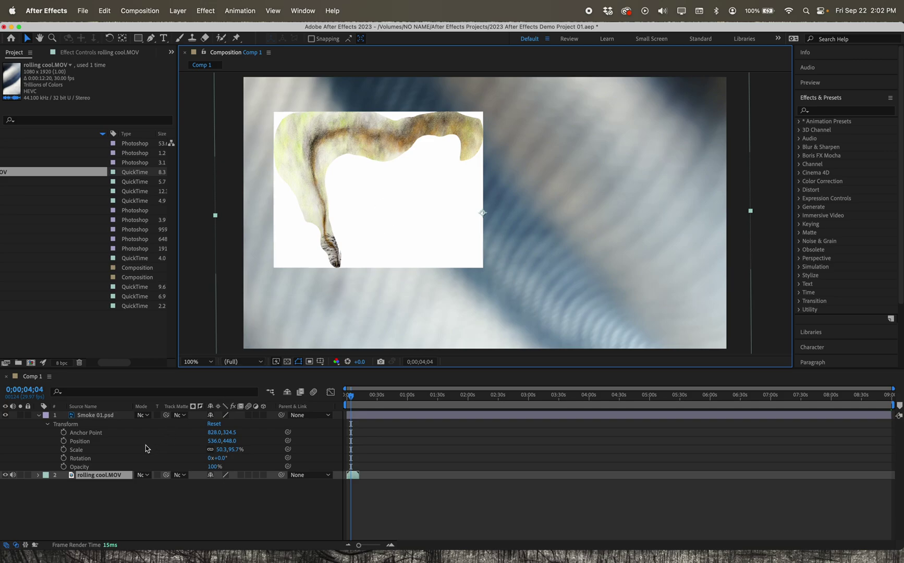
# Select the Smoke 01.psd layer and move it to a position of about 814, 534 in the composition.
pyautogui.click(133, 419)
pyautogui.click(110, 418)
pyautogui.moveTo(388, 219); pyautogui.dragTo(456, 244)
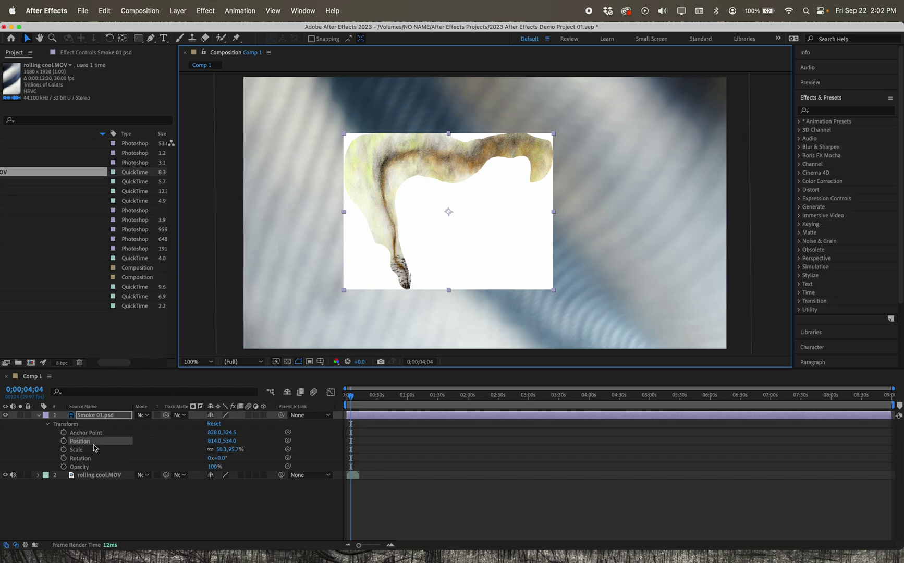
# Rotate Smoke 01.psd to about -20x-16° and move it to a position of about 930, 537, keeping its opacity at 100%.
pyautogui.click(86, 468)
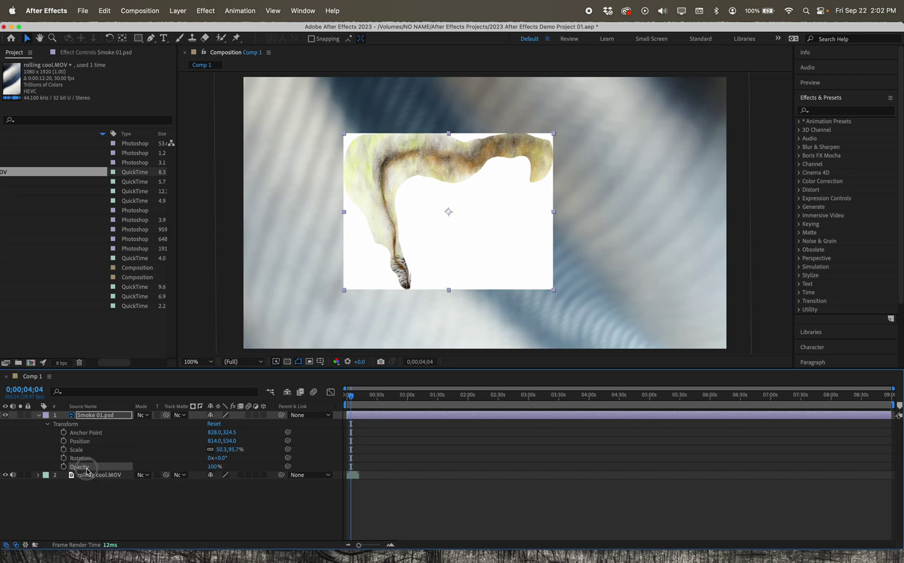
pyautogui.moveTo(213, 466); pyautogui.dragTo(244, 441)
pyautogui.click(89, 460)
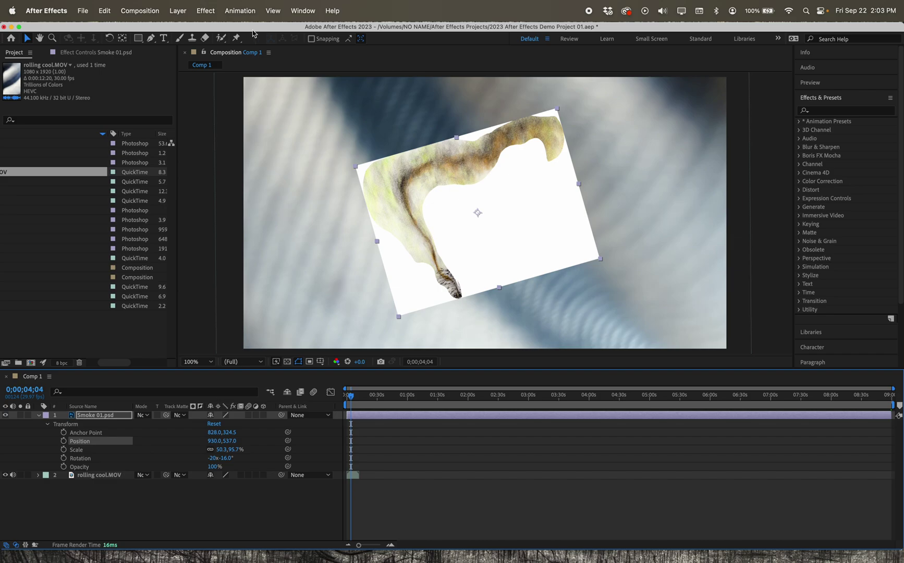
pyautogui.moveTo(254, 27)
pyautogui.mouseDown()
pyautogui.moveTo(268, 26)
pyautogui.moveTo(256, 27)
pyautogui.mouseUp()
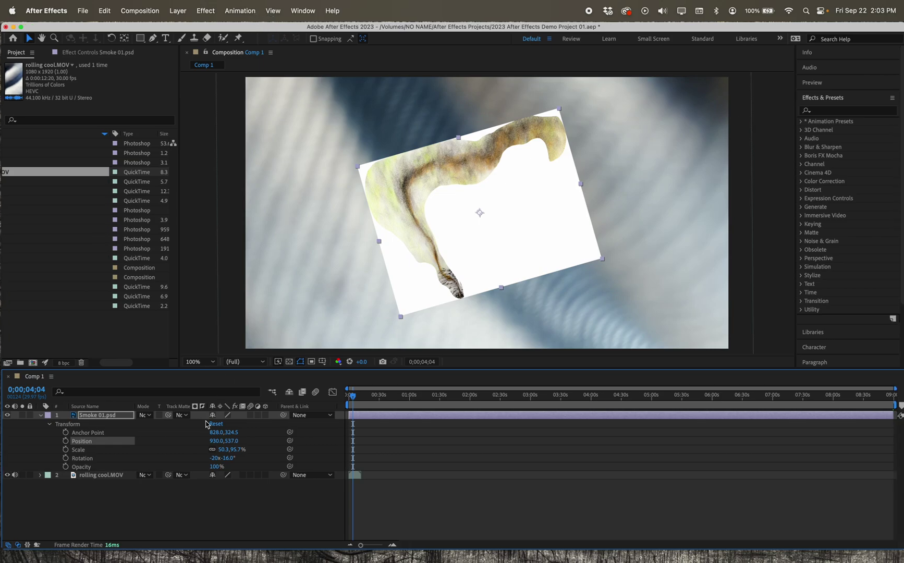
# Expand the Transform and Audio properties of the rolling cool.MOV layer in the timeline.
pyautogui.click(40, 475)
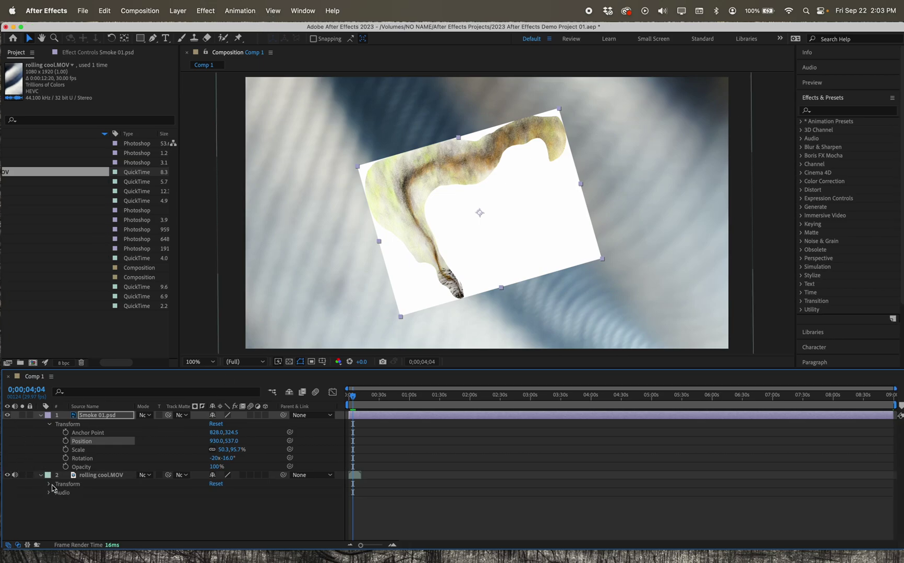
pyautogui.click(56, 485)
pyautogui.click(50, 485)
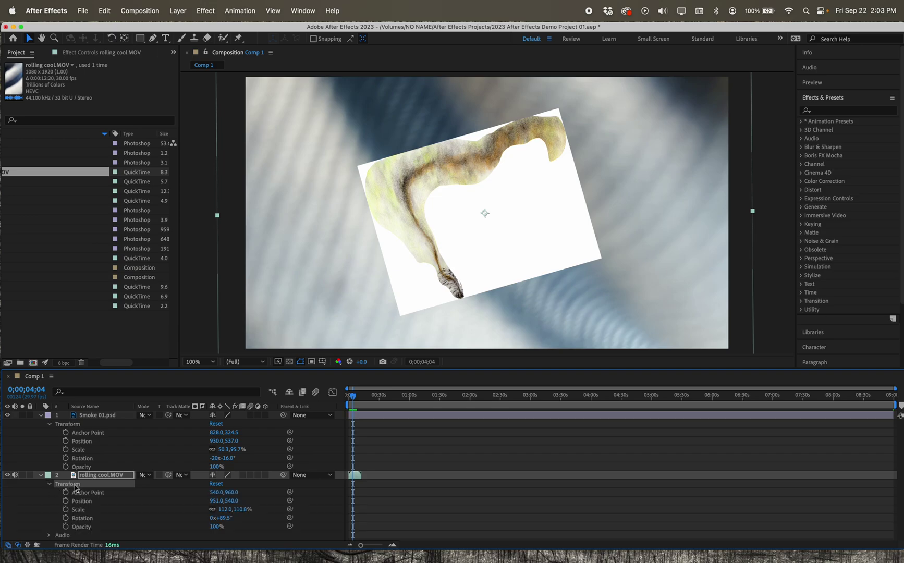
pyautogui.click(48, 536)
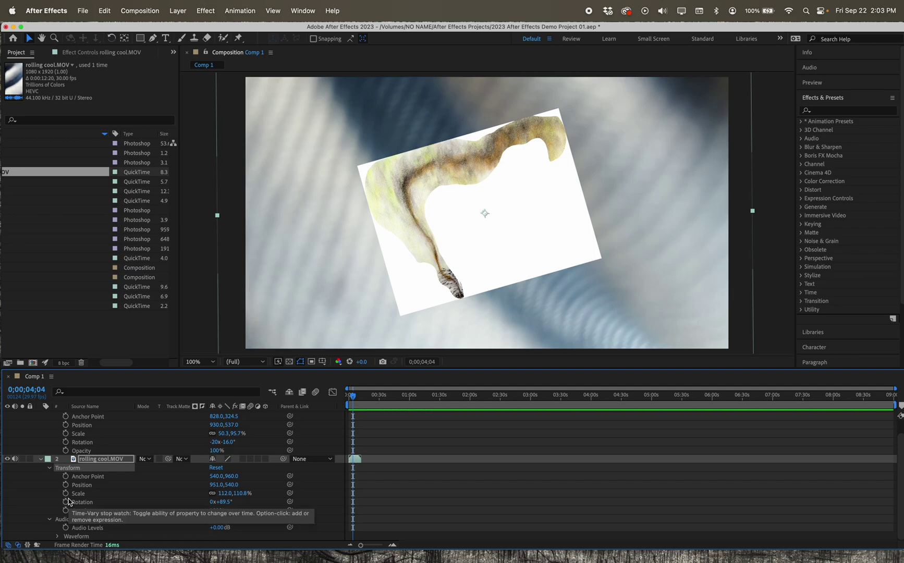
# Toggle the rolling cool.MOV layer's audio off and on, and display its waveform with the timeline magnified to about 20 seconds.
pyautogui.click(15, 459)
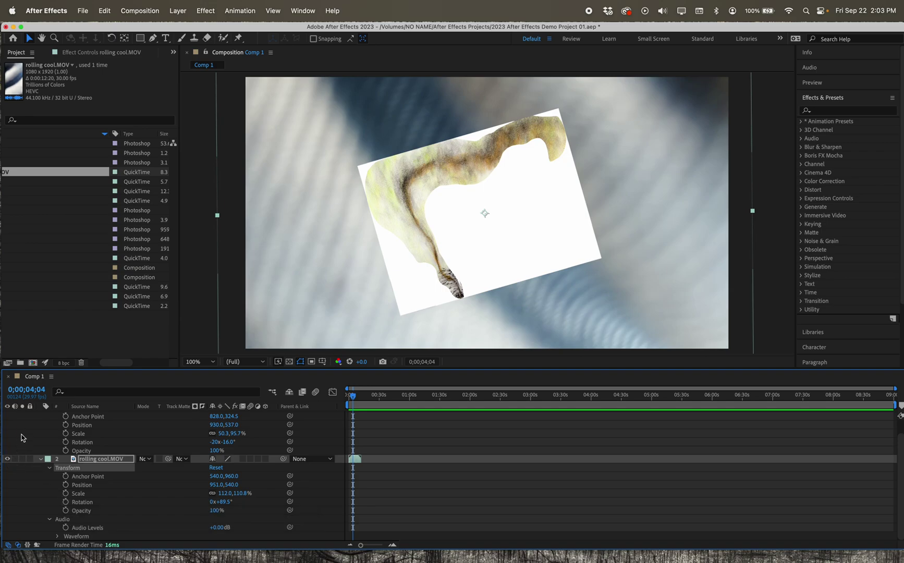
pyautogui.click(15, 460)
pyautogui.click(57, 536)
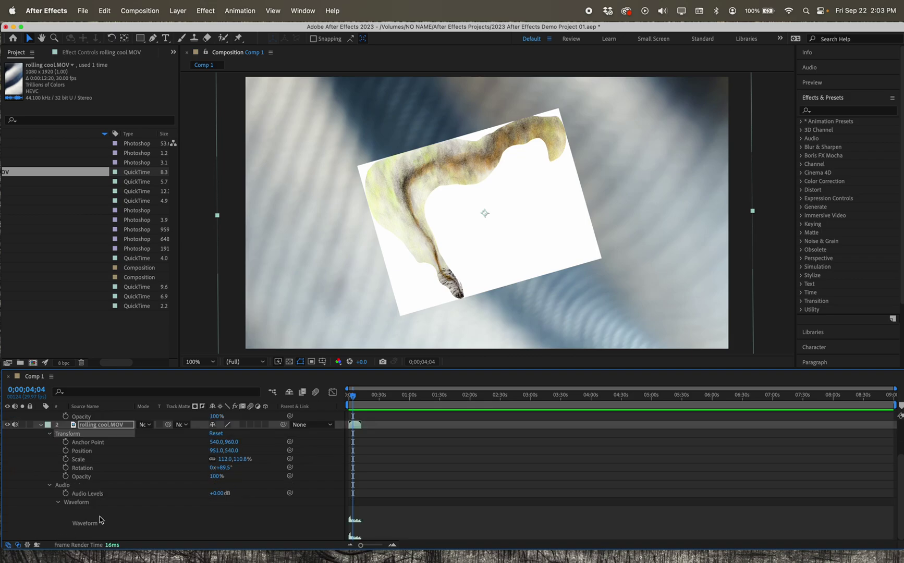
pyautogui.click(395, 545)
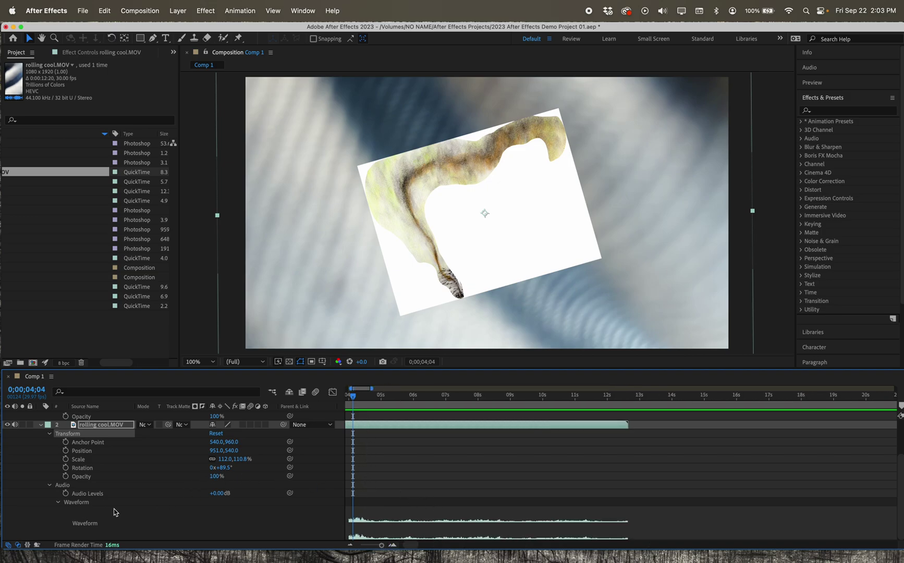
# Collapse the rolling cool.MOV layer's Waveform display and mute the layer's audio.
pyautogui.click(50, 485)
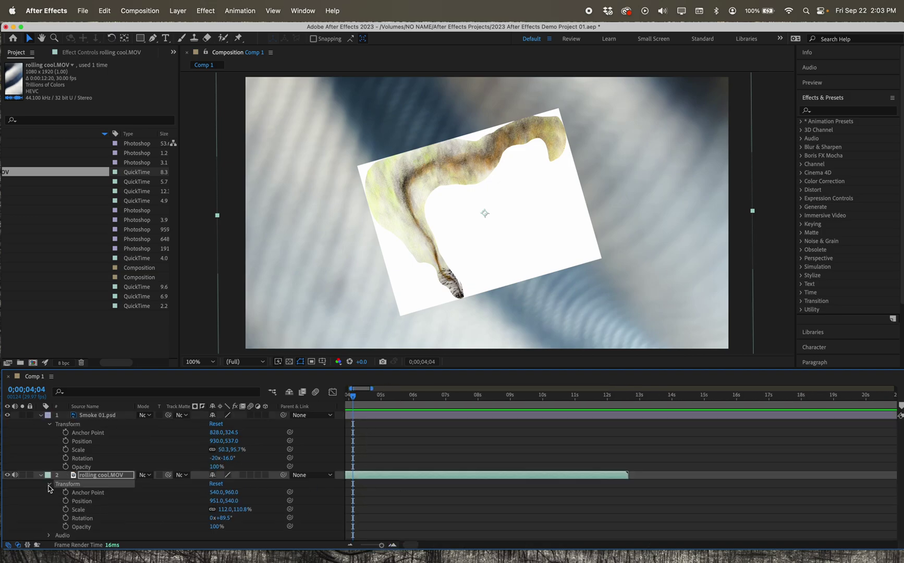
pyautogui.click(49, 536)
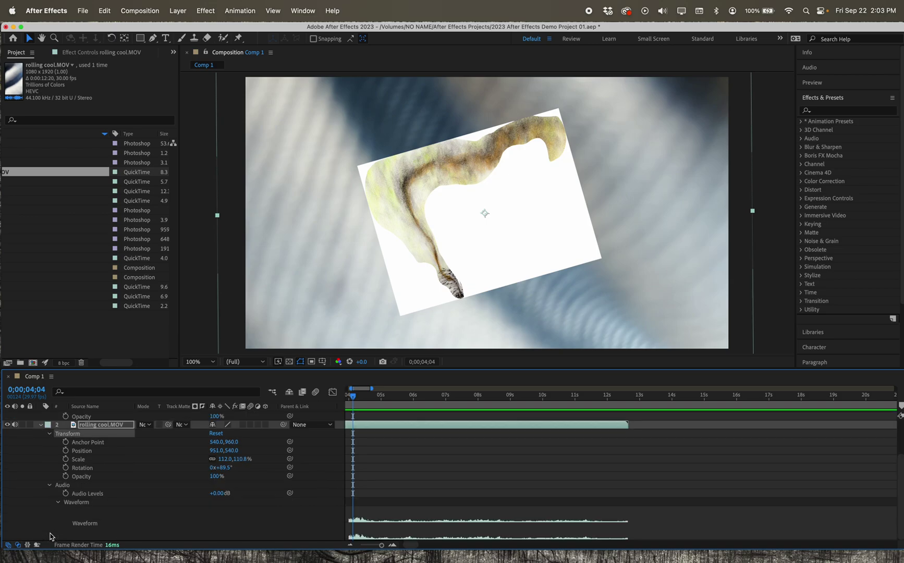
pyautogui.click(58, 504)
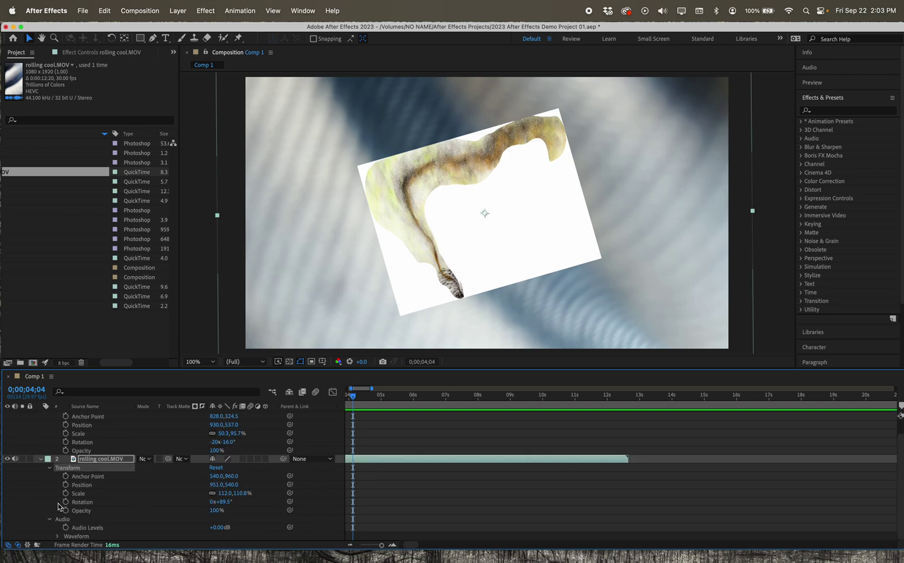
pyautogui.click(15, 459)
pyautogui.scroll(1, 380, 470)
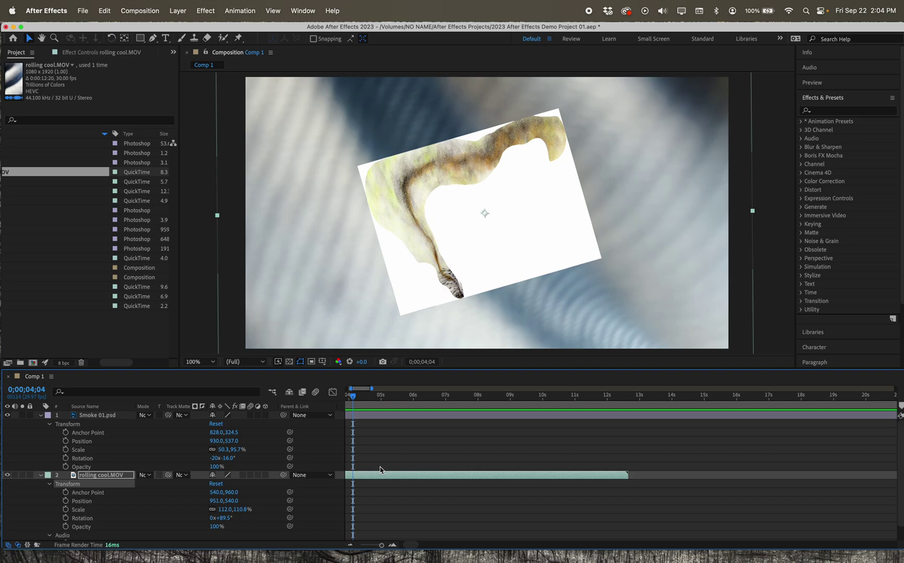
pyautogui.hscroll(-5, 108, 300)
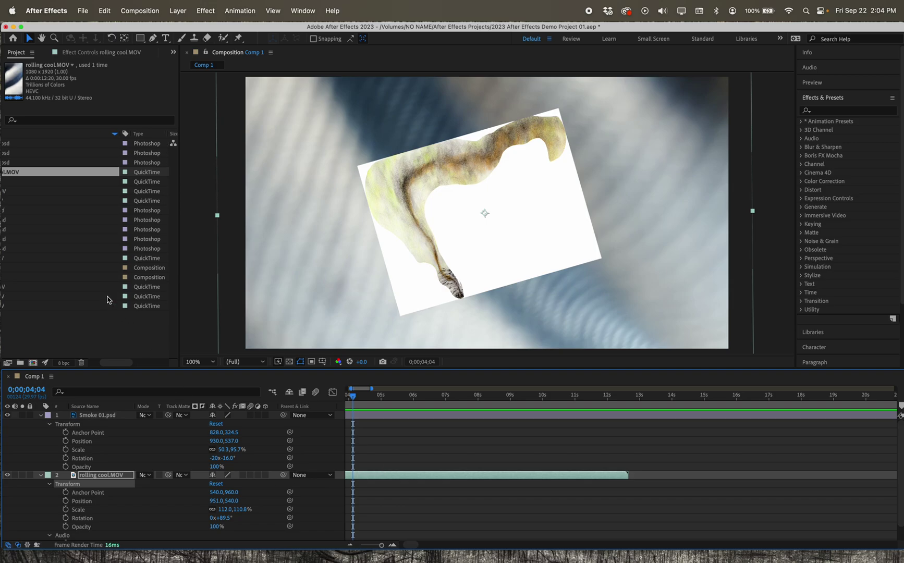